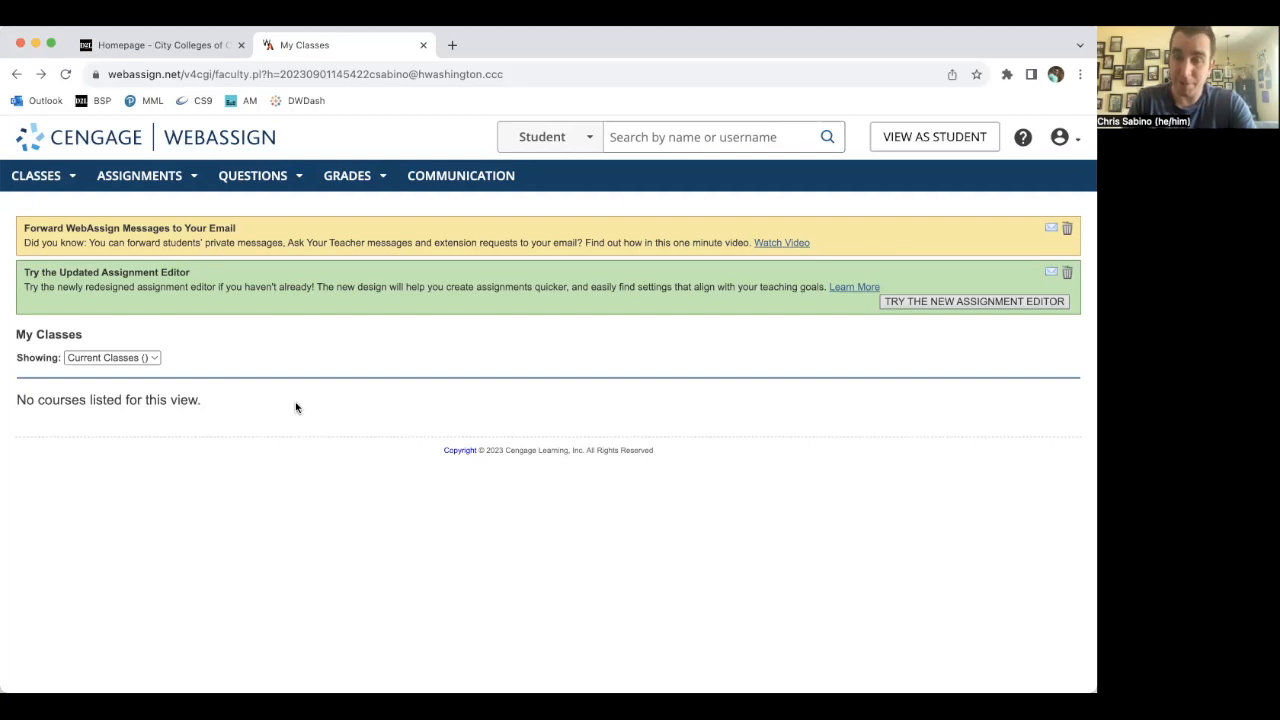
- Start creating a new class and choose the method that creates a course with no assignments
{"action": "left_click", "coordinate": [71, 178]}
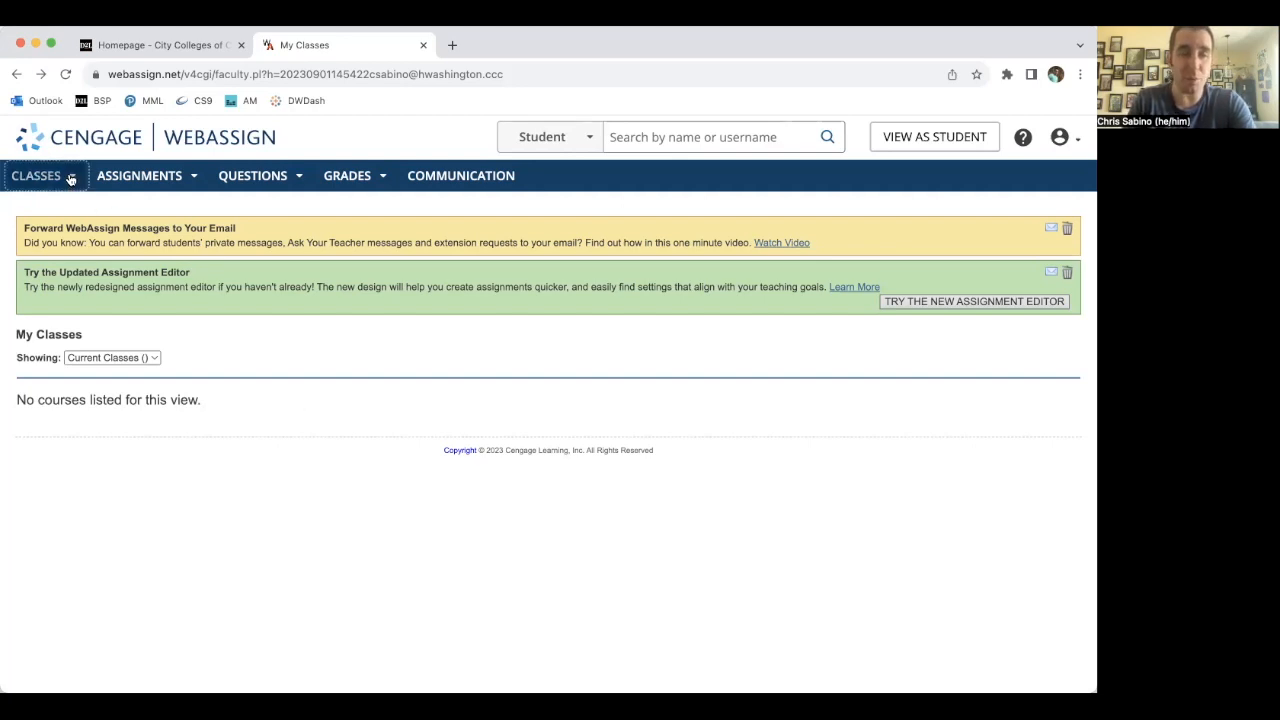
{"action": "left_click", "coordinate": [57, 213]}
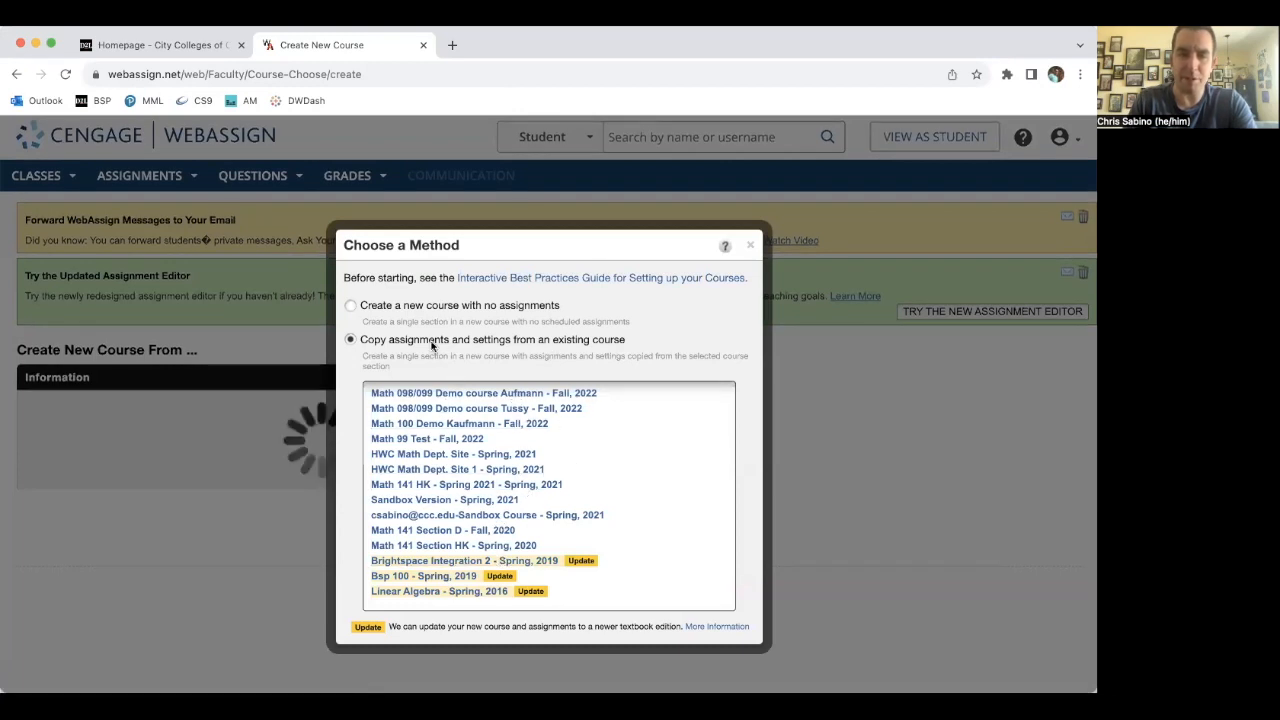
{"action": "left_click", "coordinate": [350, 306]}
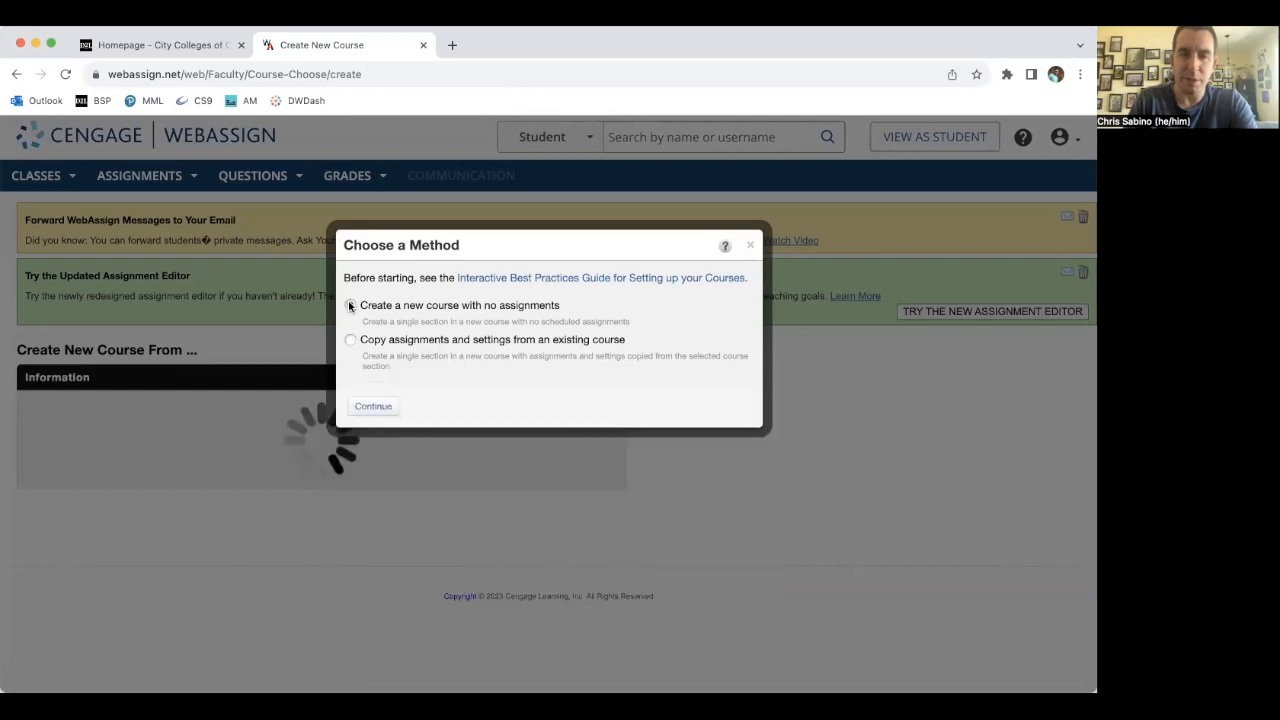
{"action": "left_click", "coordinate": [378, 406]}
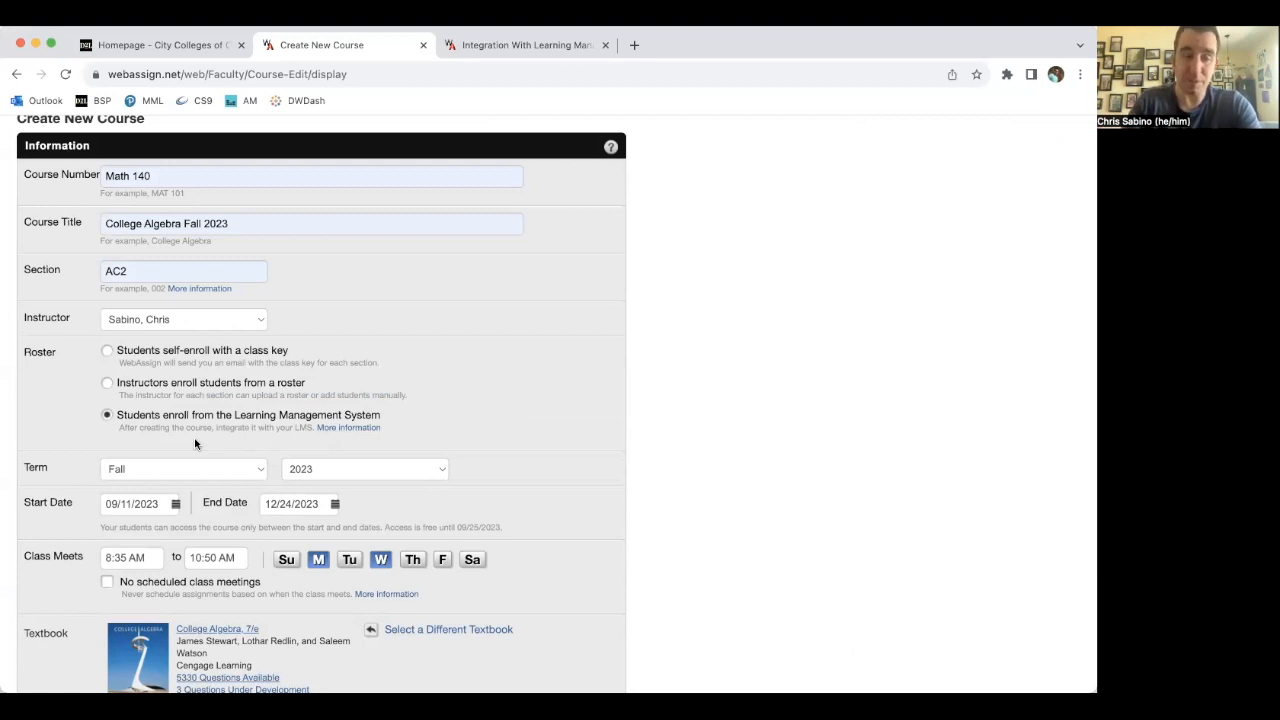
- Create the Math 140 College Algebra Fall 2023 course, section AC2, with students enrolling from the Learning Management System
{"action": "scroll", "coordinate": [501, 348], "scroll_direction": "down", "scroll_amount": 3}
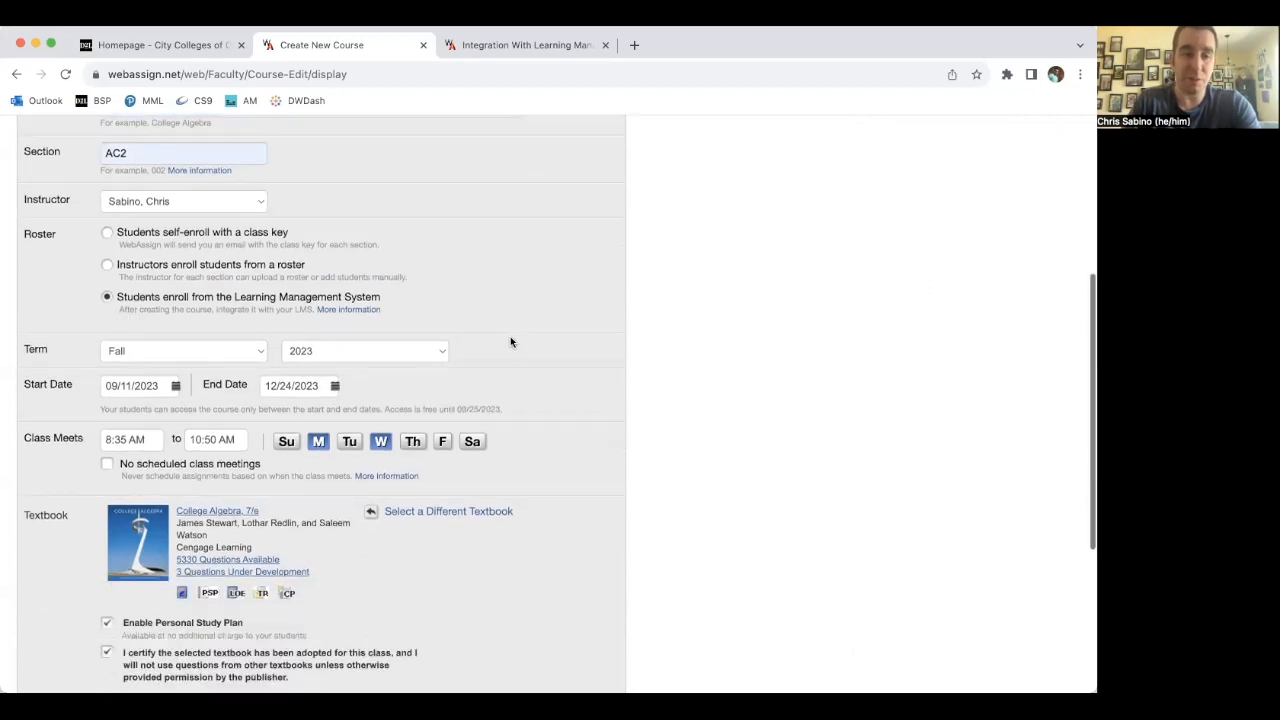
{"action": "scroll", "coordinate": [510, 338], "scroll_direction": "down", "scroll_amount": 4}
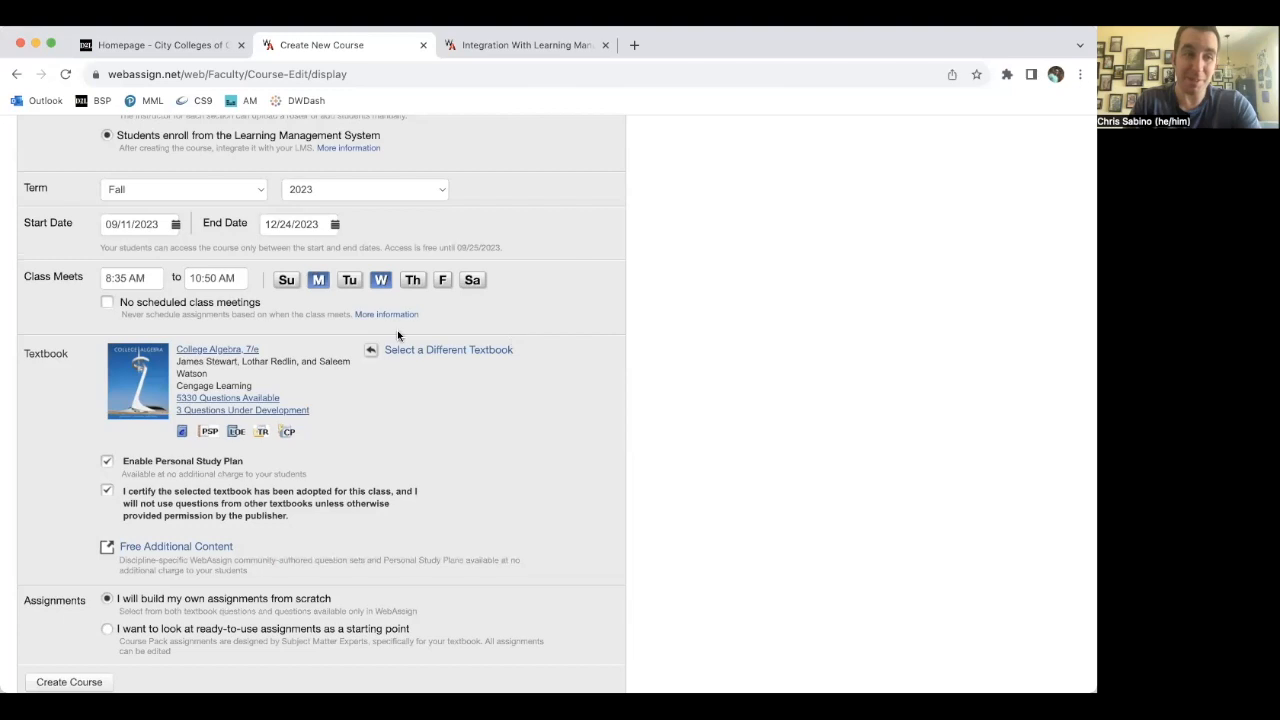
{"action": "scroll", "coordinate": [457, 342], "scroll_direction": "down", "scroll_amount": 3}
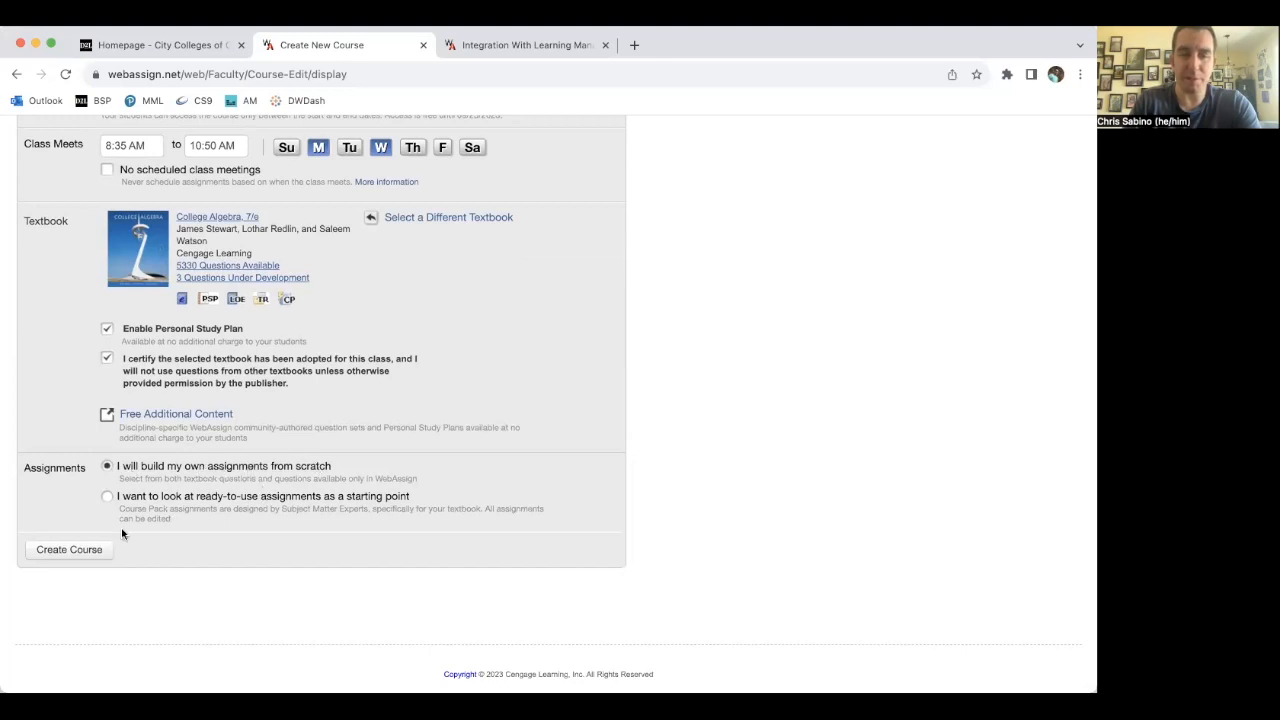
{"action": "left_click", "coordinate": [69, 550]}
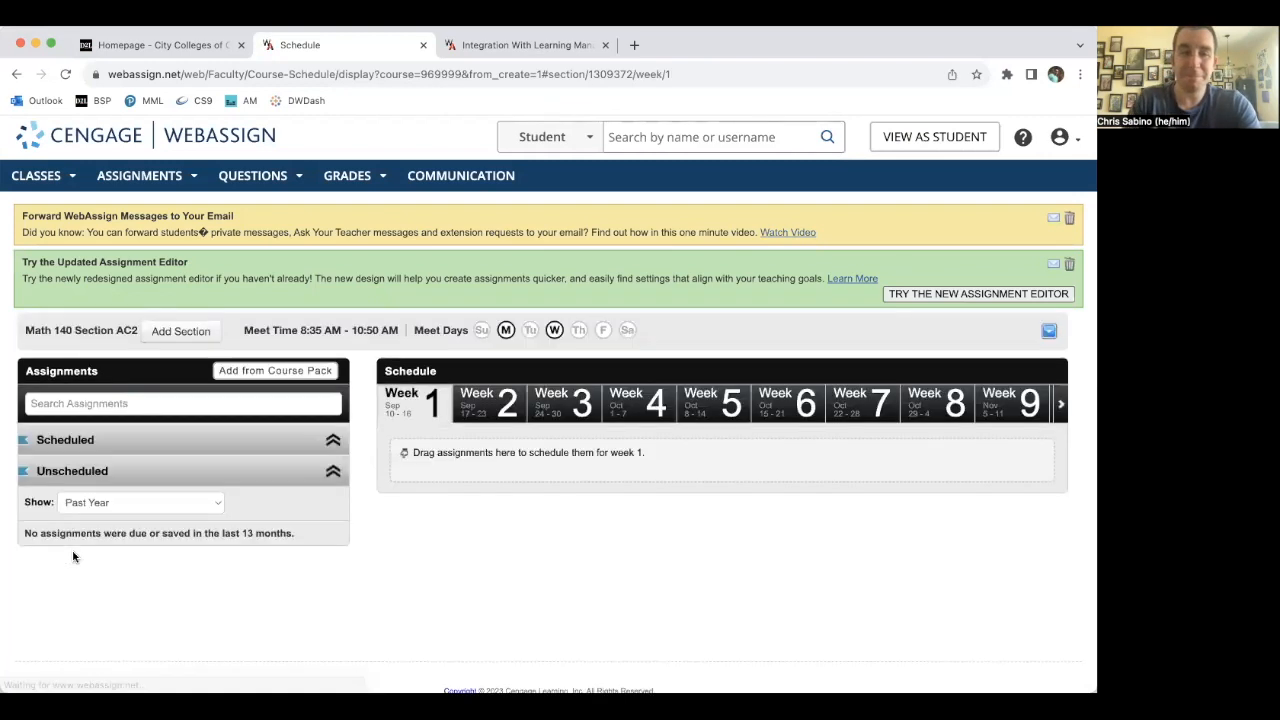
- Open My Classes to review the new future Math 140 class
{"action": "left_click", "coordinate": [70, 180]}
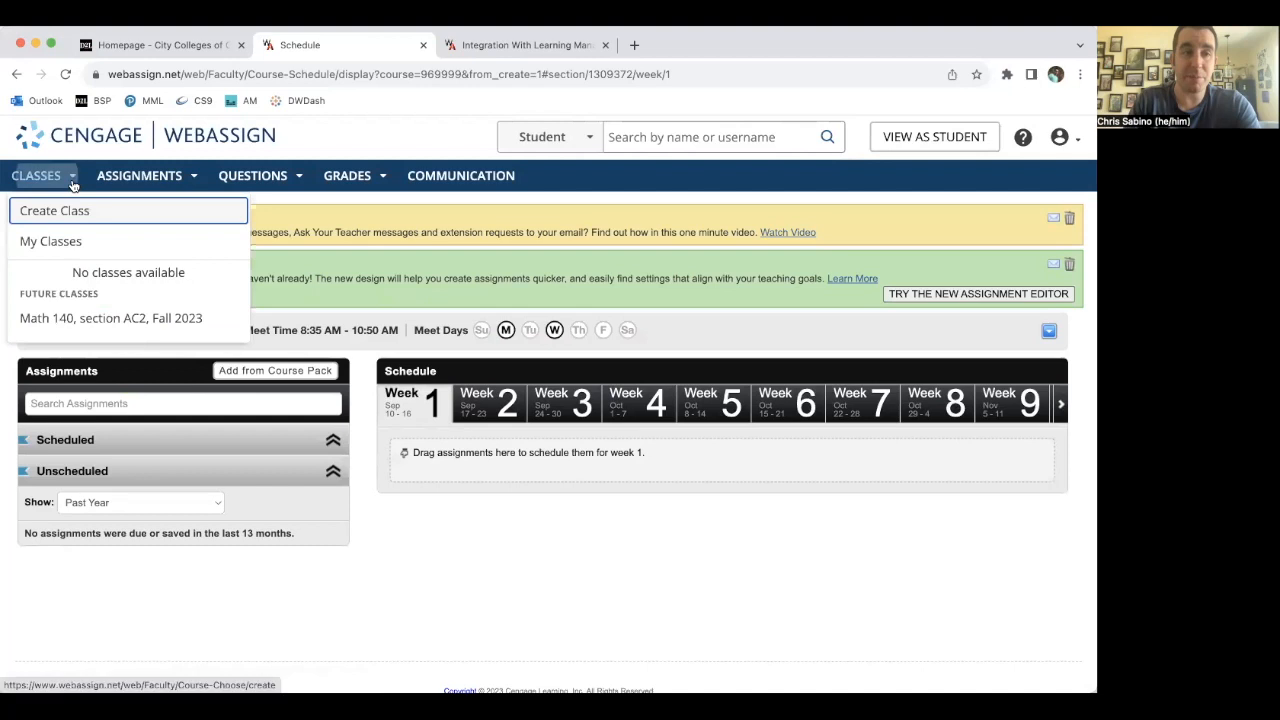
{"action": "left_click", "coordinate": [57, 250]}
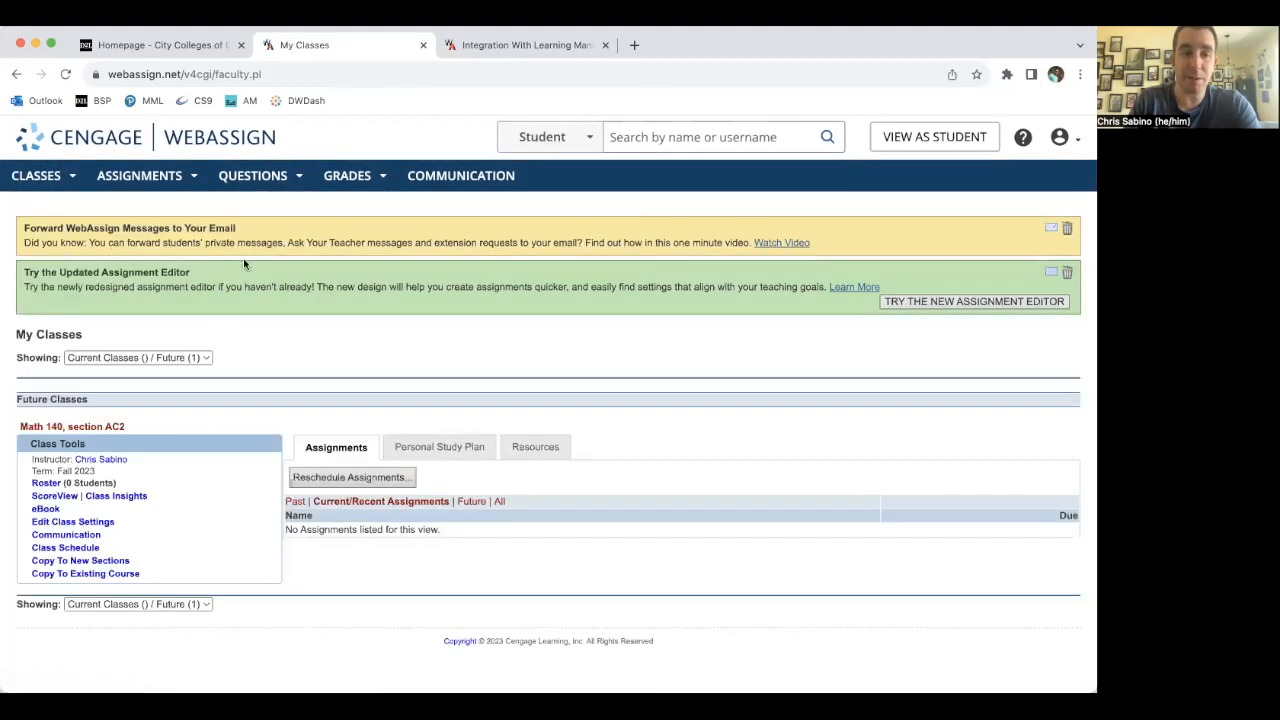
{"action": "scroll", "coordinate": [422, 290], "scroll_direction": "down", "scroll_amount": 1}
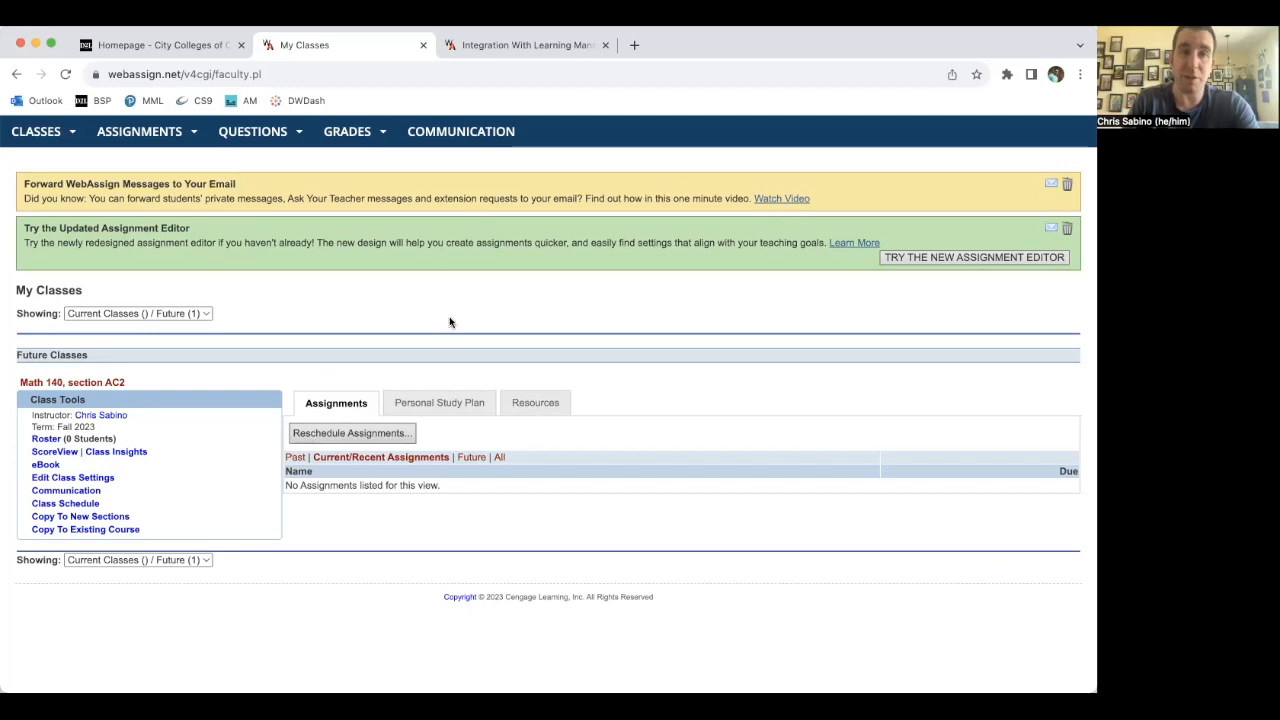
- Switch to the Brightspace tab and open Course Builder for the Fall 2023 MATH 140 AC2 HW course
{"action": "left_click", "coordinate": [160, 44]}
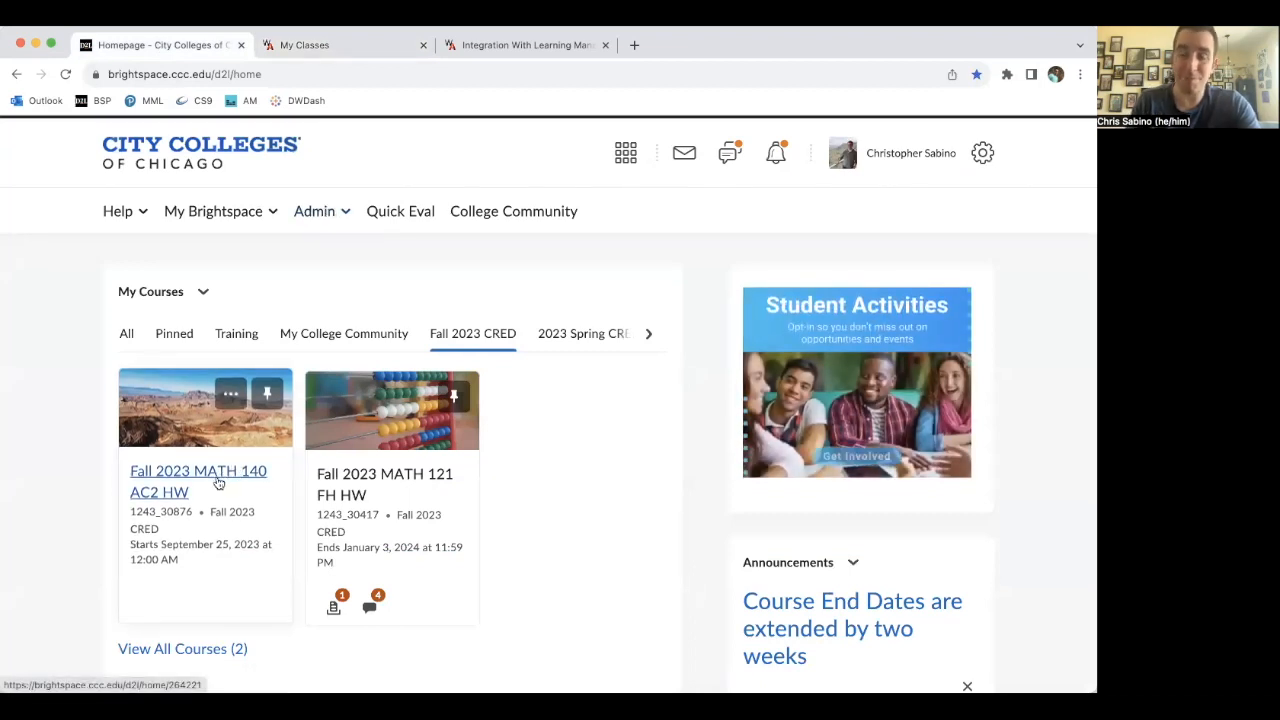
{"action": "left_click", "coordinate": [170, 476]}
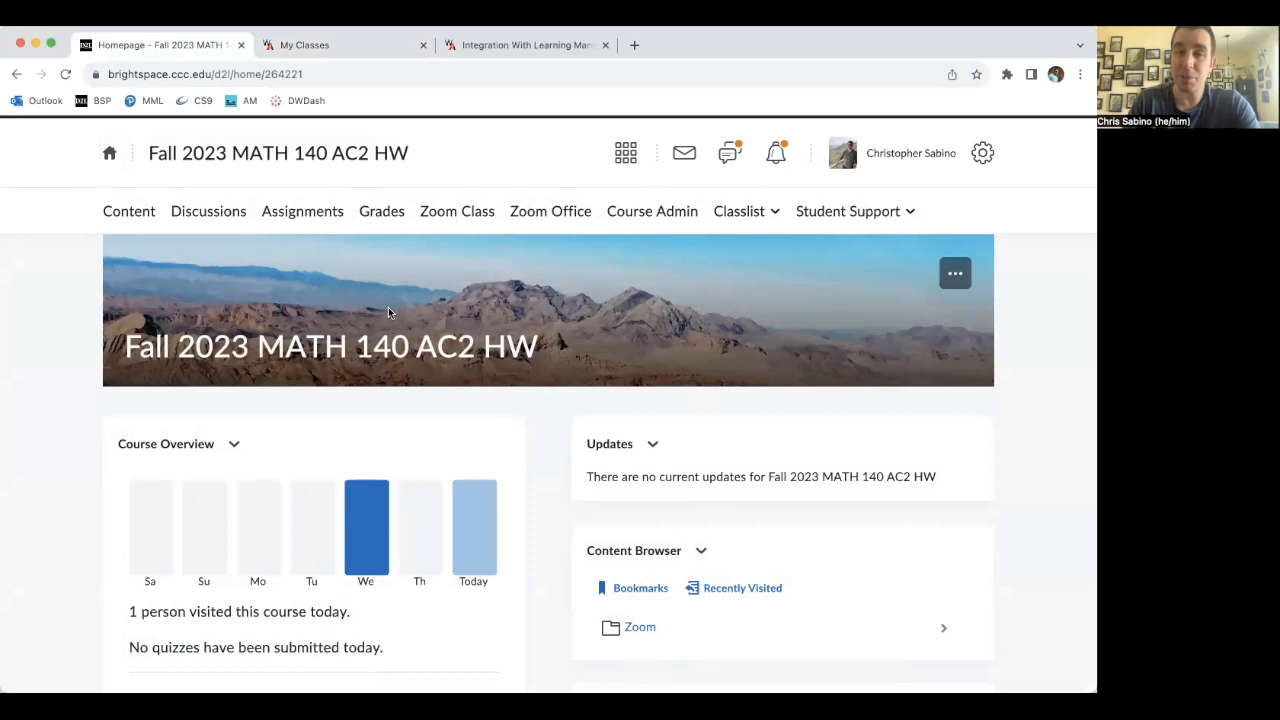
{"action": "left_click", "coordinate": [647, 214]}
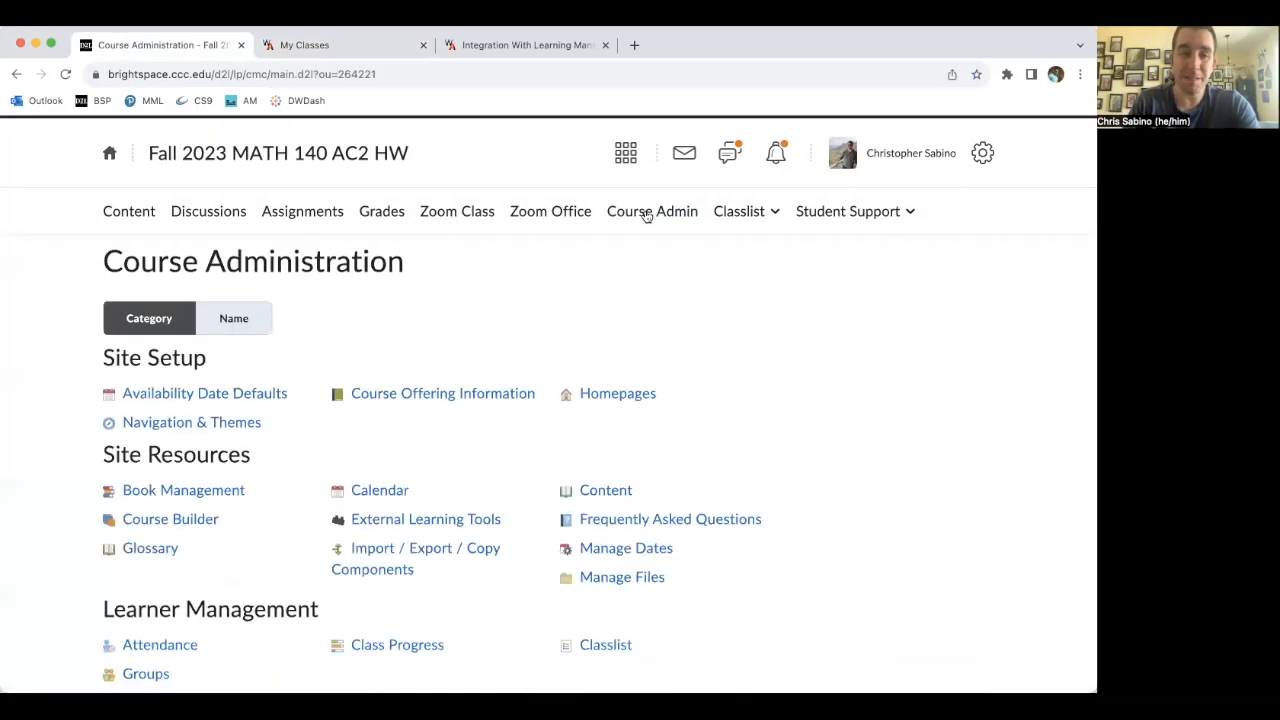
{"action": "left_click", "coordinate": [195, 519]}
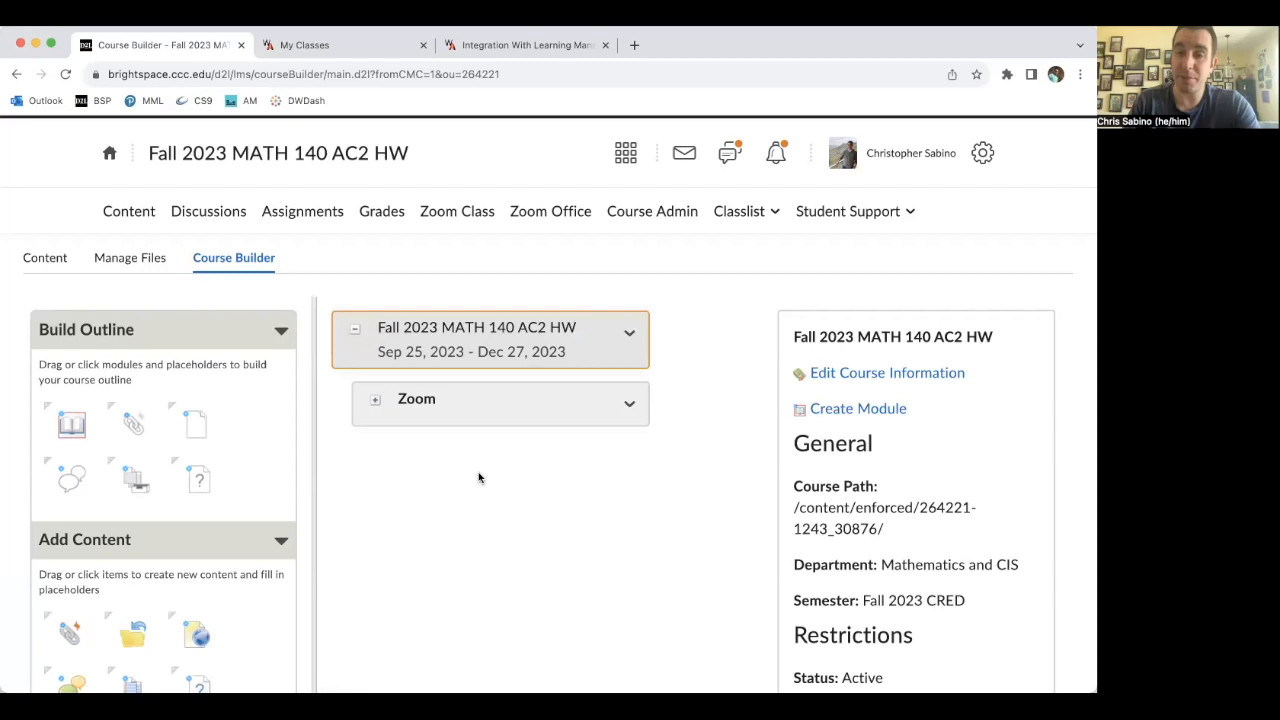
- Create a new course module named WebAssign
{"action": "left_click", "coordinate": [850, 410]}
{"action": "left_click", "coordinate": [357, 304]}
{"action": "type", "text": "We"}
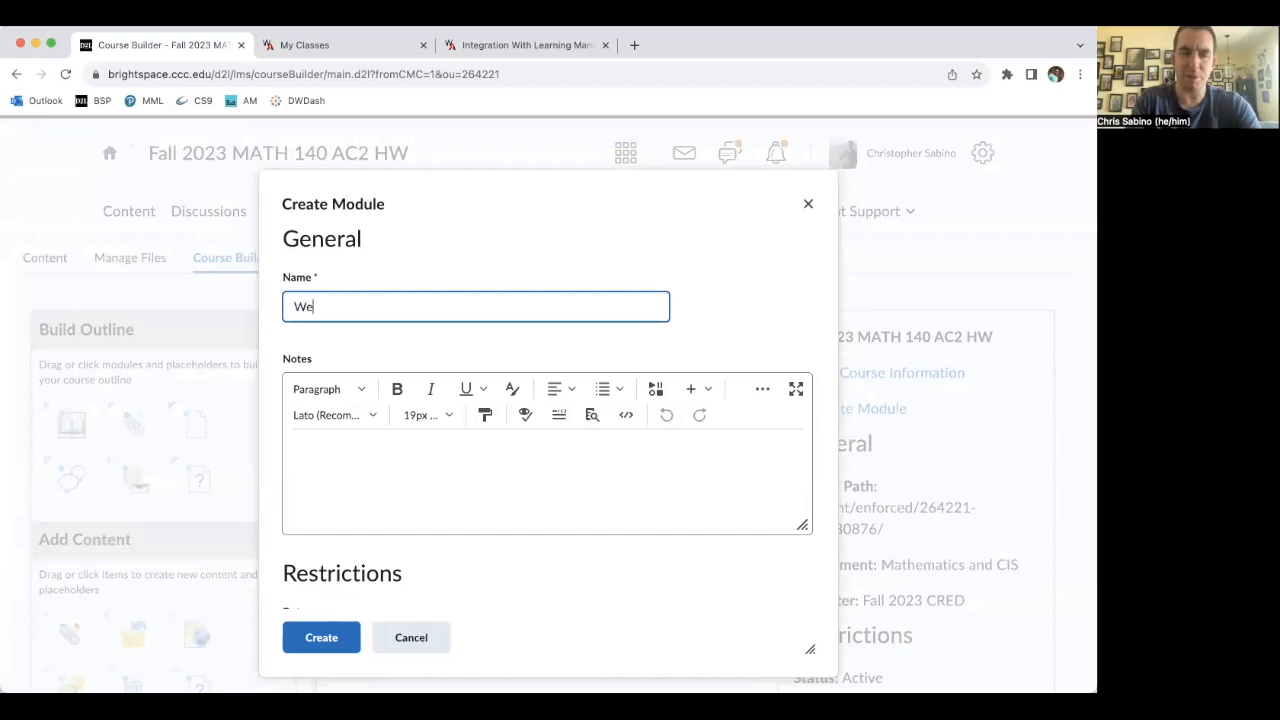
{"action": "type", "text": "bAssign"}
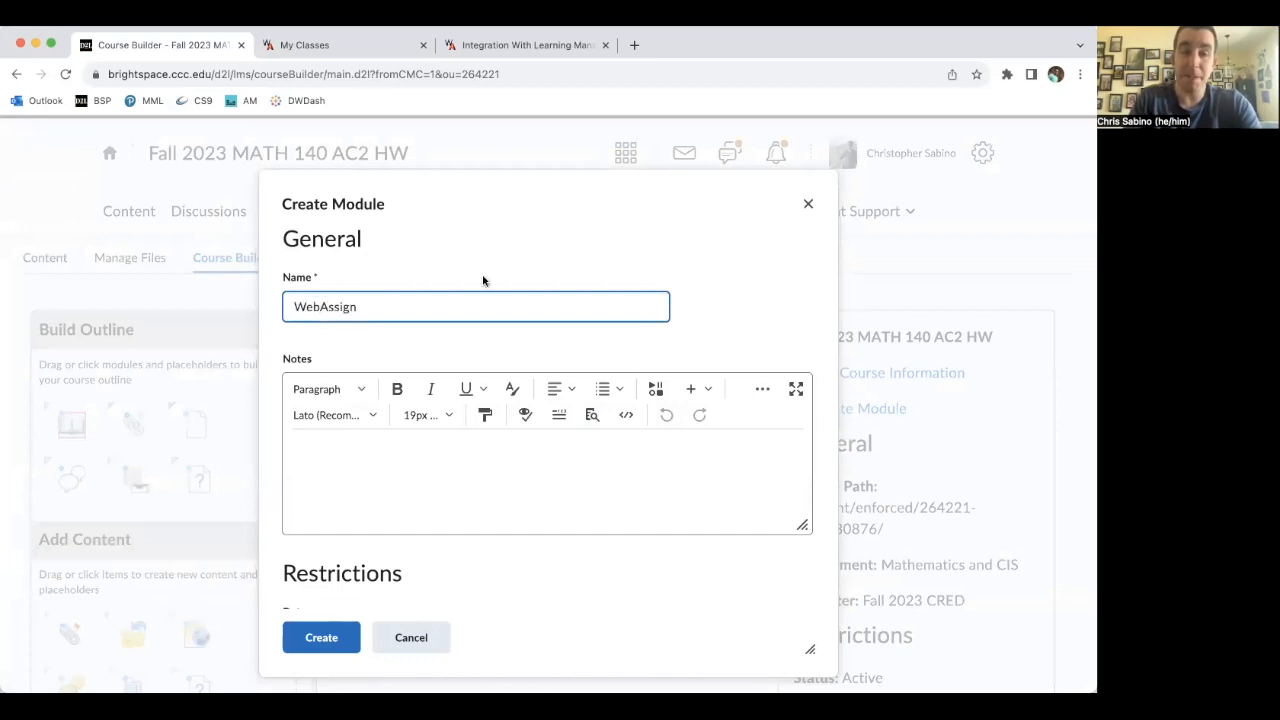
{"action": "scroll", "coordinate": [483, 277], "scroll_direction": "down", "scroll_amount": 2}
{"action": "left_click", "coordinate": [334, 622]}
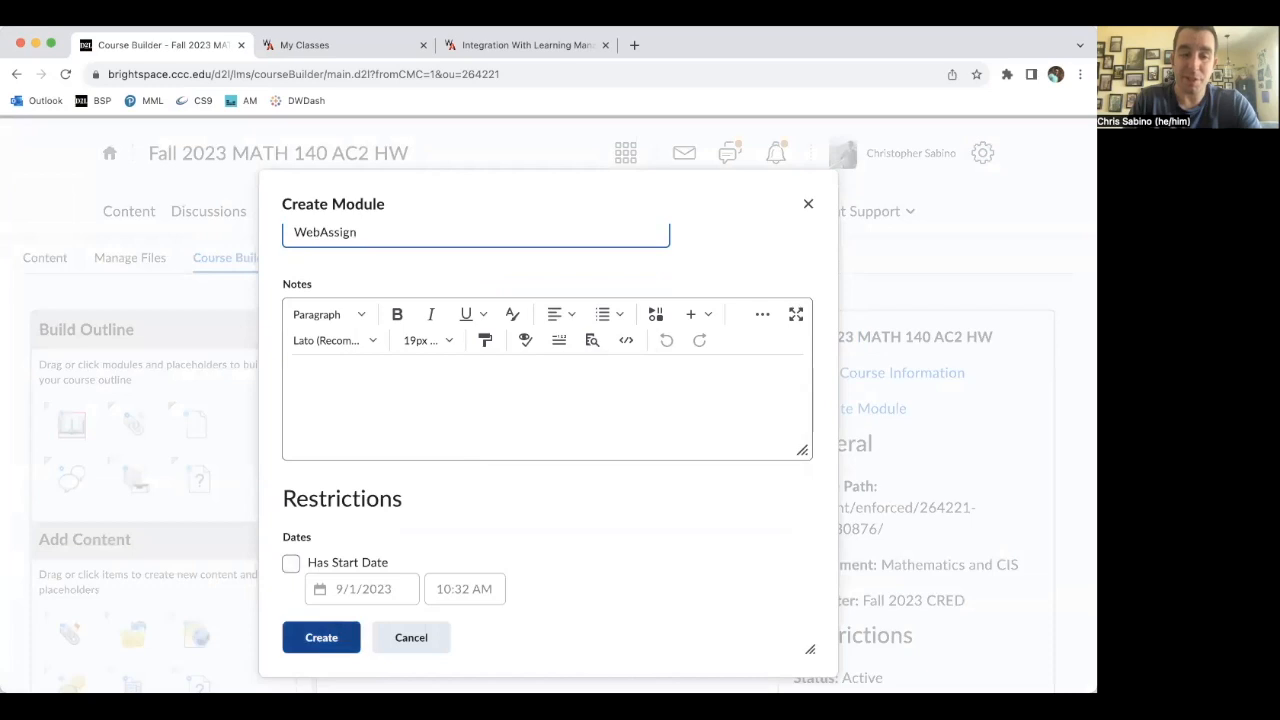
{"action": "left_click", "coordinate": [328, 642]}
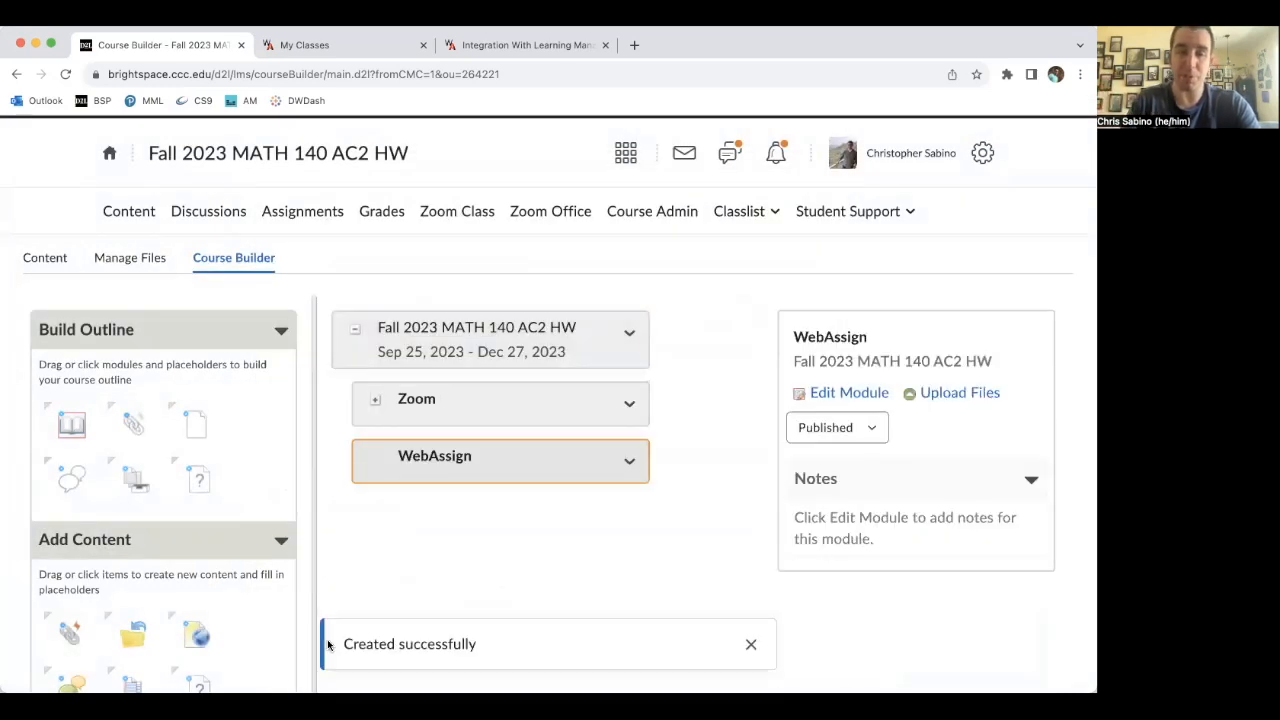
- Add a New Cengage Course Builder content item into the WebAssign module
{"action": "scroll", "coordinate": [243, 408], "scroll_direction": "down", "scroll_amount": 3}
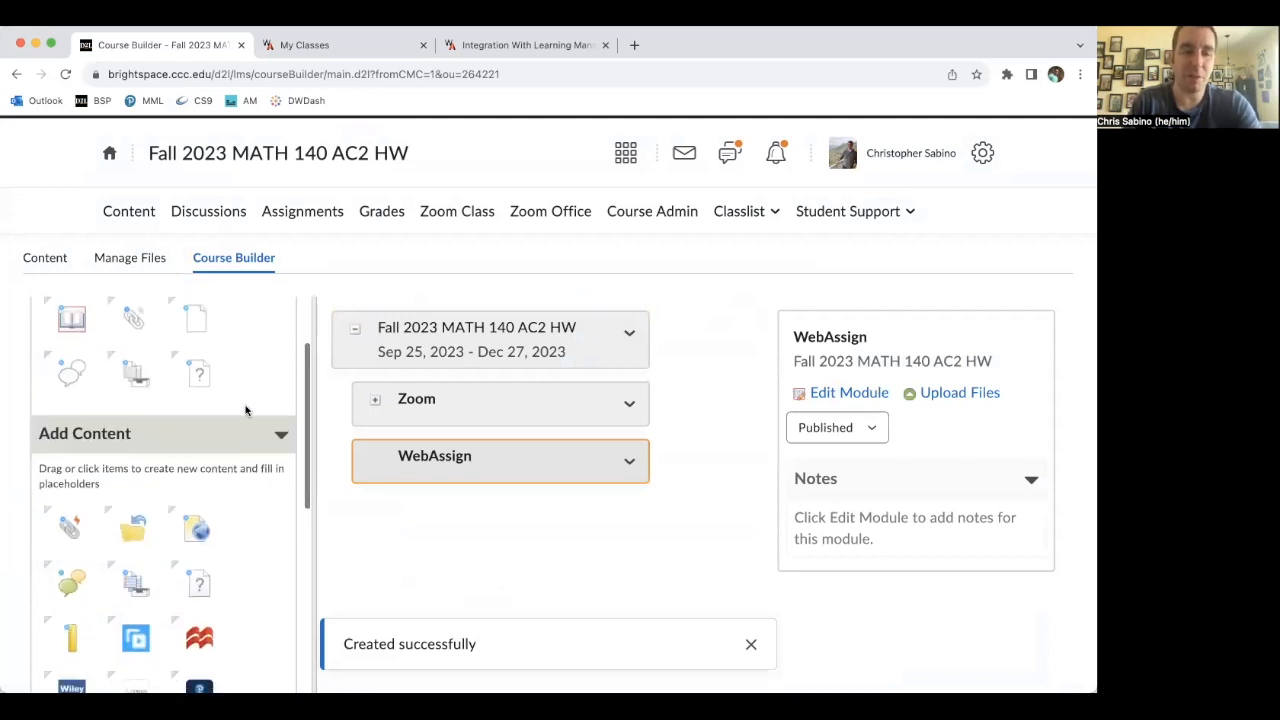
{"action": "scroll", "coordinate": [240, 375], "scroll_direction": "down", "scroll_amount": 2}
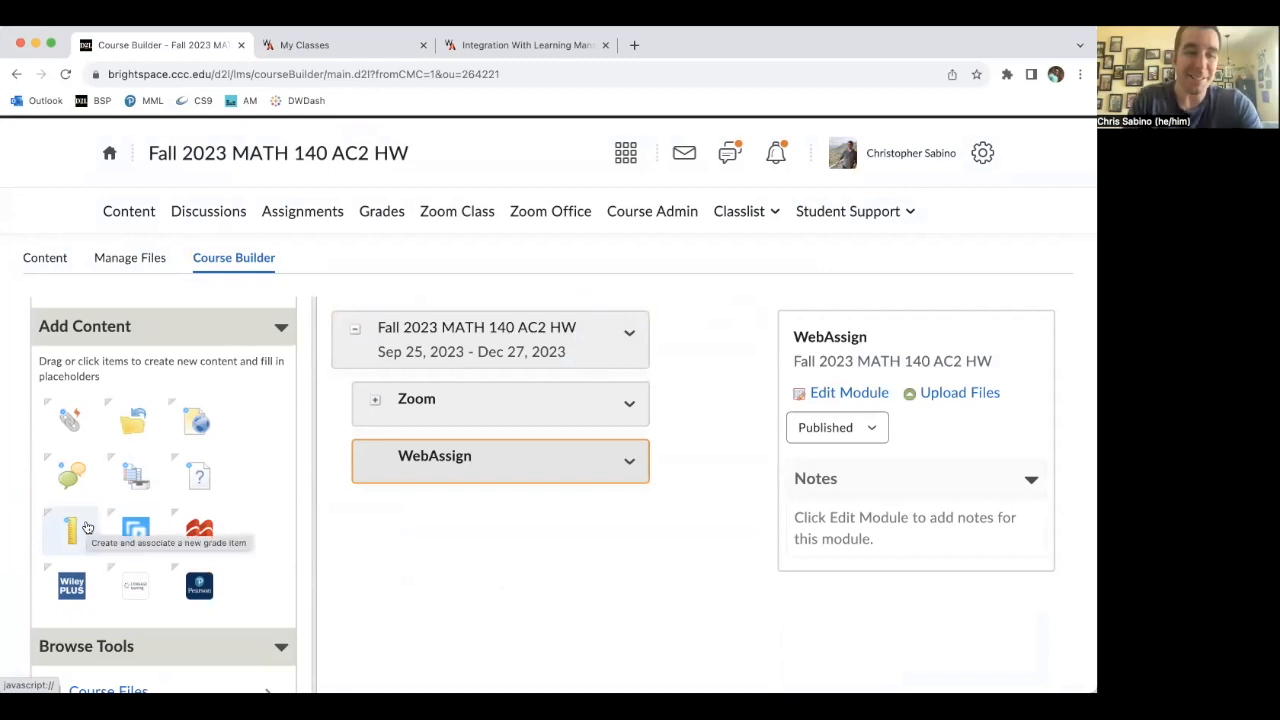
{"action": "left_click", "coordinate": [137, 586]}
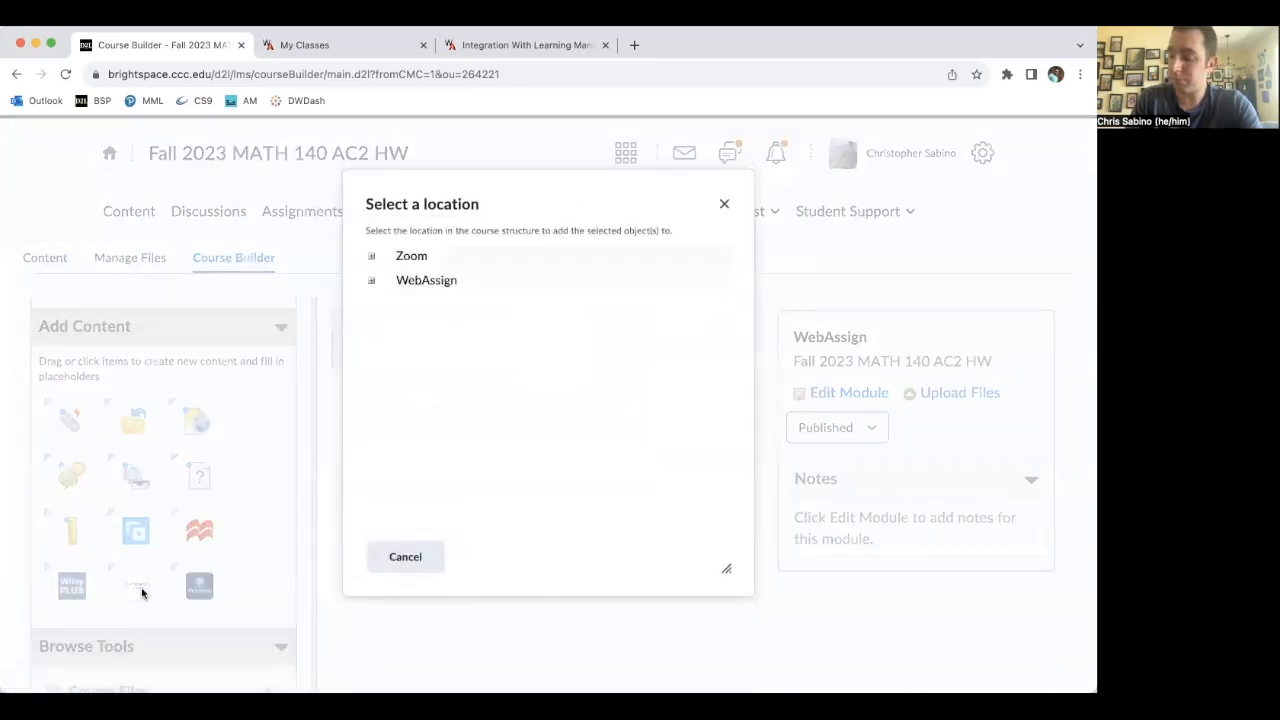
{"action": "left_click", "coordinate": [724, 203]}
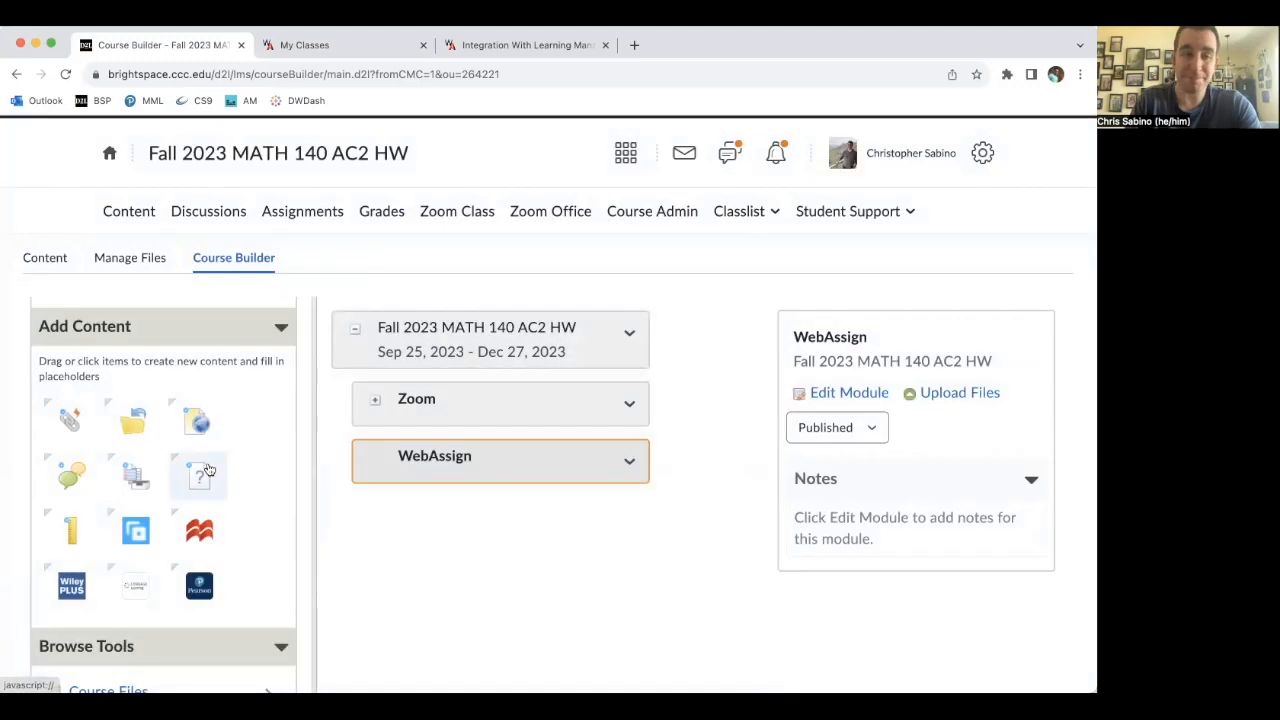
{"action": "left_click_drag", "start_coordinate": [137, 586], "coordinate": [471, 455]}
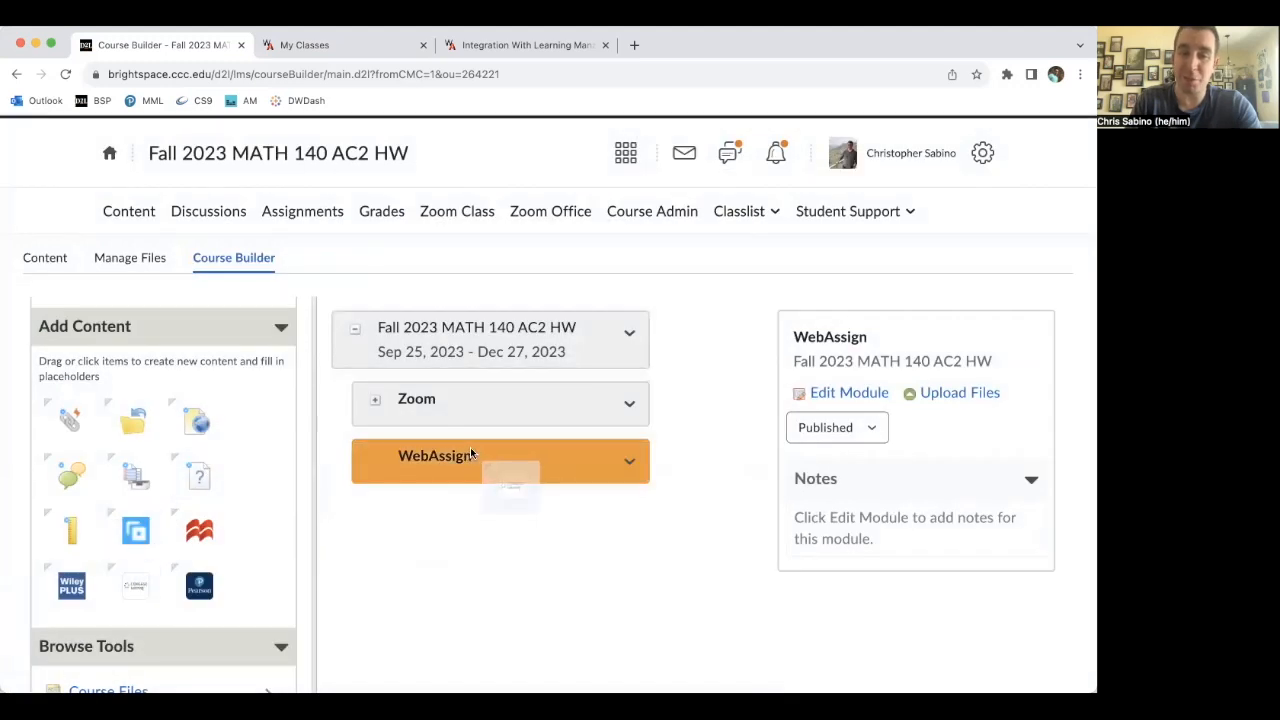
{"action": "left_click_drag", "start_coordinate": [471, 453], "coordinate": [467, 381]}
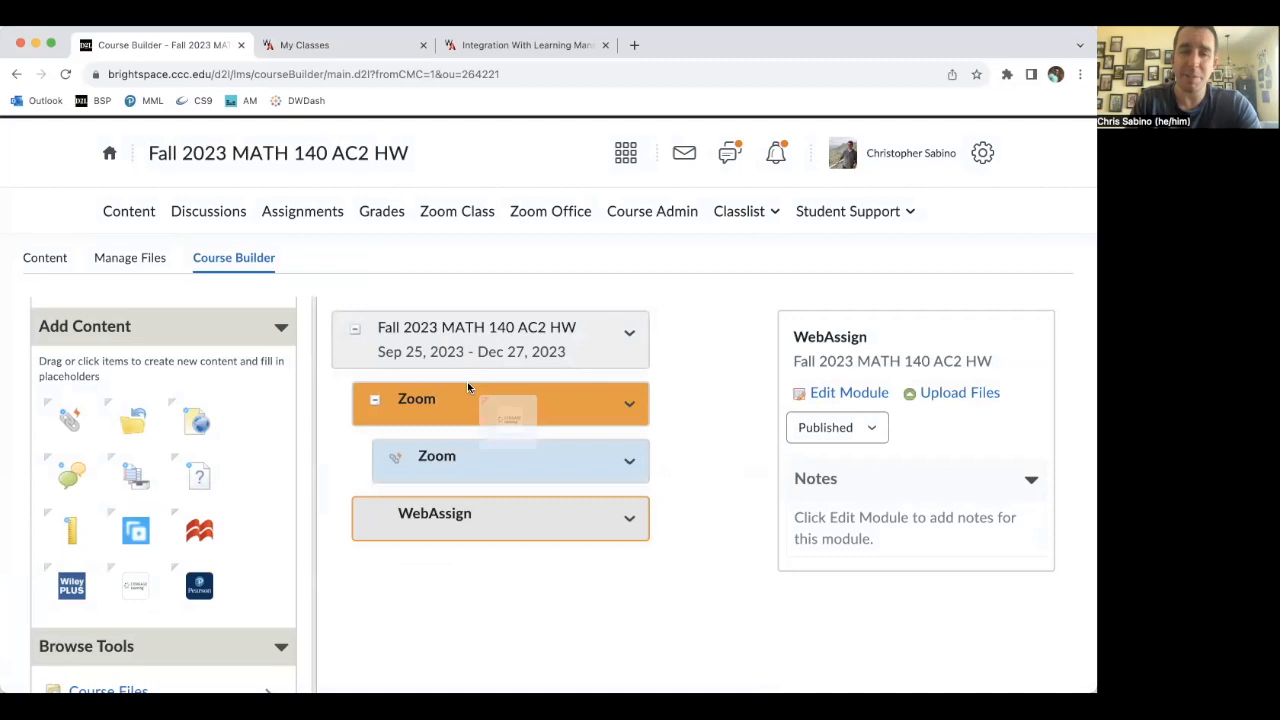
{"action": "left_click_drag", "start_coordinate": [468, 387], "coordinate": [450, 508]}
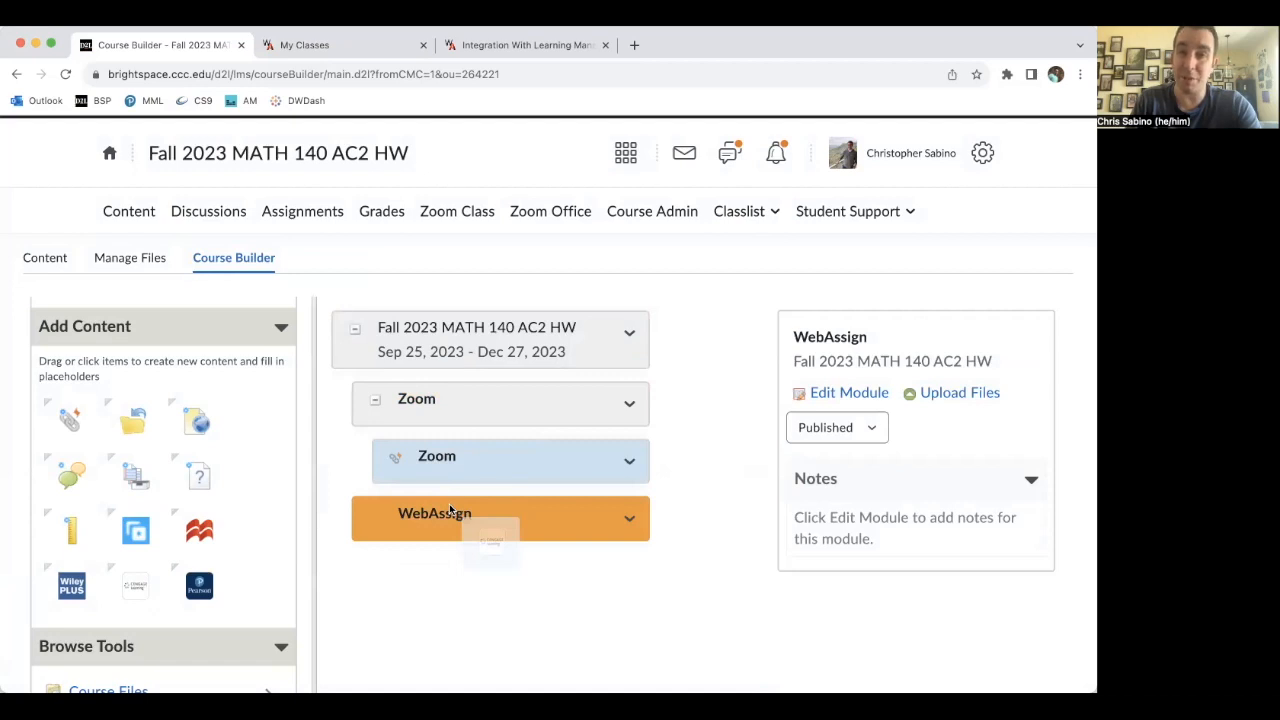
{"action": "left_click_drag", "start_coordinate": [449, 506], "coordinate": [449, 506]}
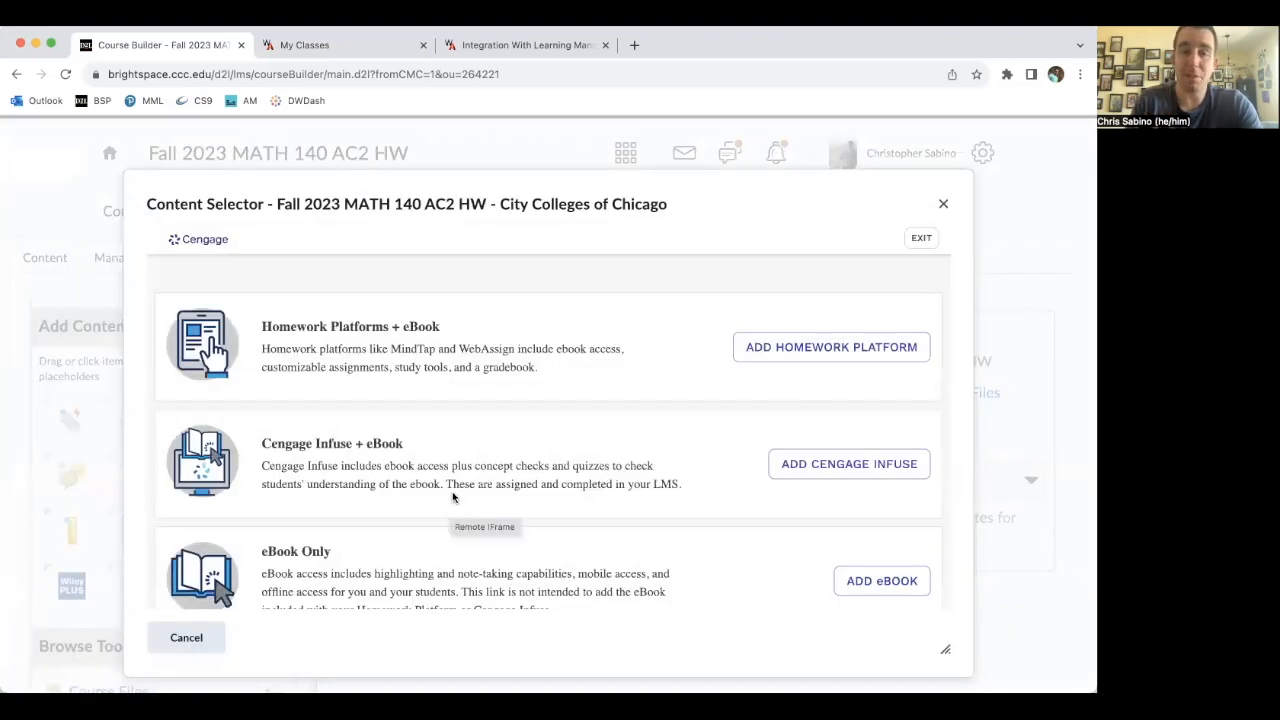
- Choose to add a homework platform in the Cengage content selector
{"action": "scroll", "coordinate": [591, 351], "scroll_direction": "down", "scroll_amount": 1}
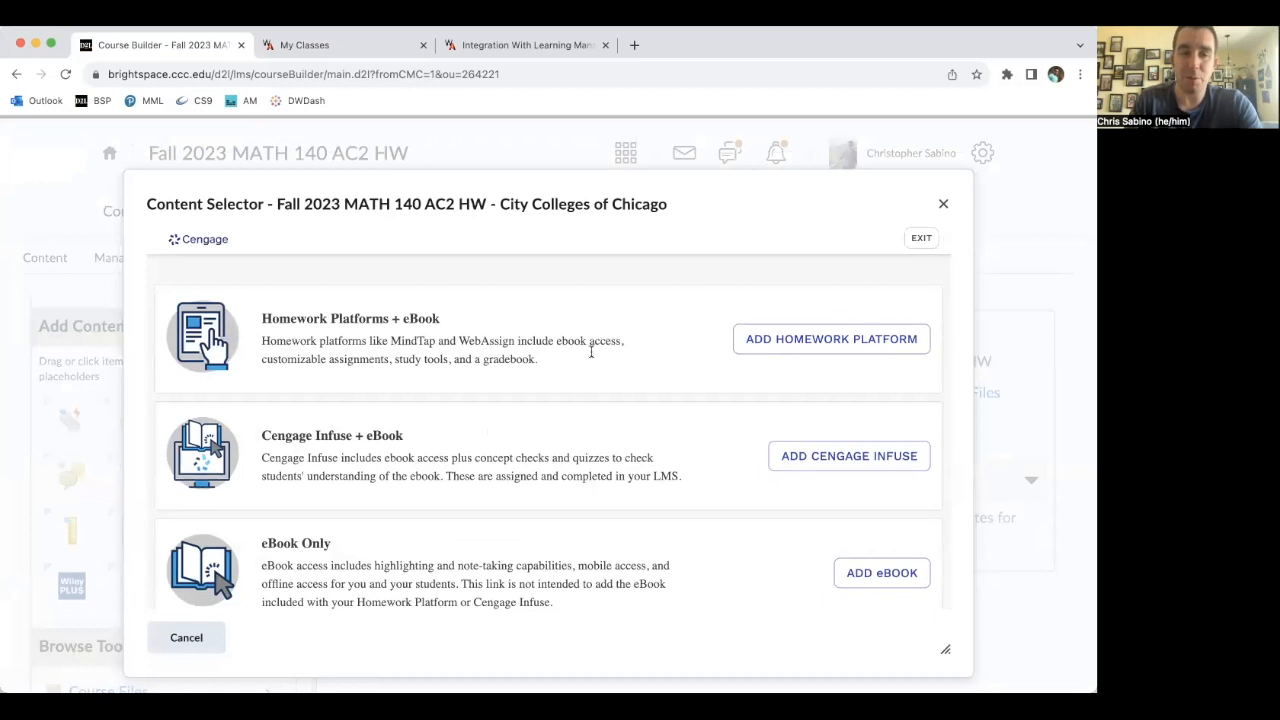
{"action": "scroll", "coordinate": [540, 388], "scroll_direction": "up", "scroll_amount": 1}
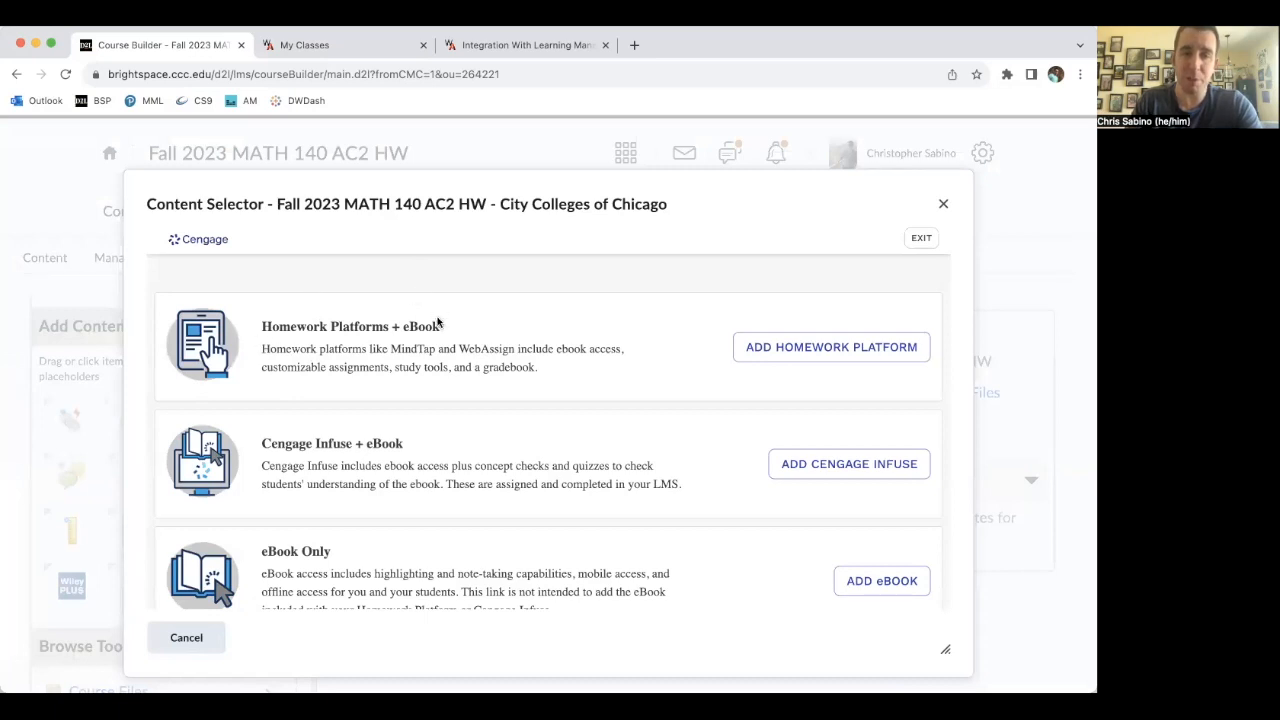
{"action": "left_click", "coordinate": [822, 352]}
- Browse the homework platforms list and search it for stewart
{"action": "scroll", "coordinate": [656, 323], "scroll_direction": "down", "scroll_amount": 5}
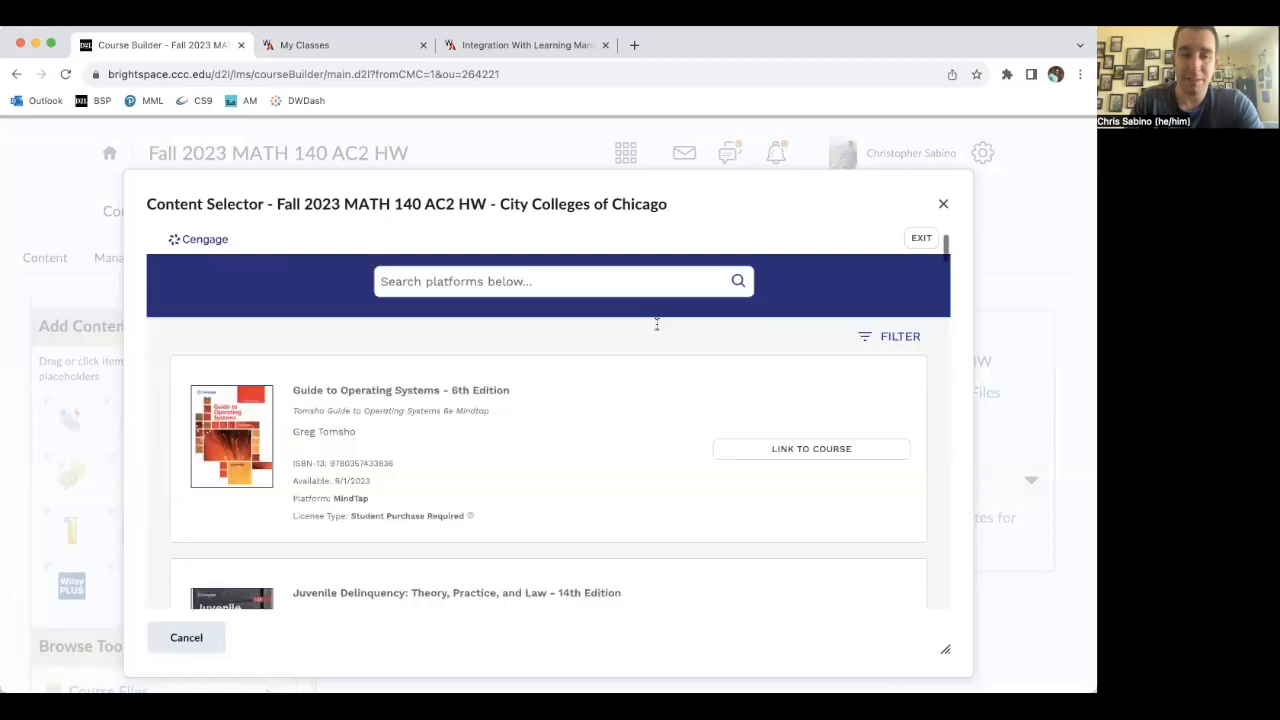
{"action": "scroll", "coordinate": [656, 323], "scroll_direction": "down", "scroll_amount": 15}
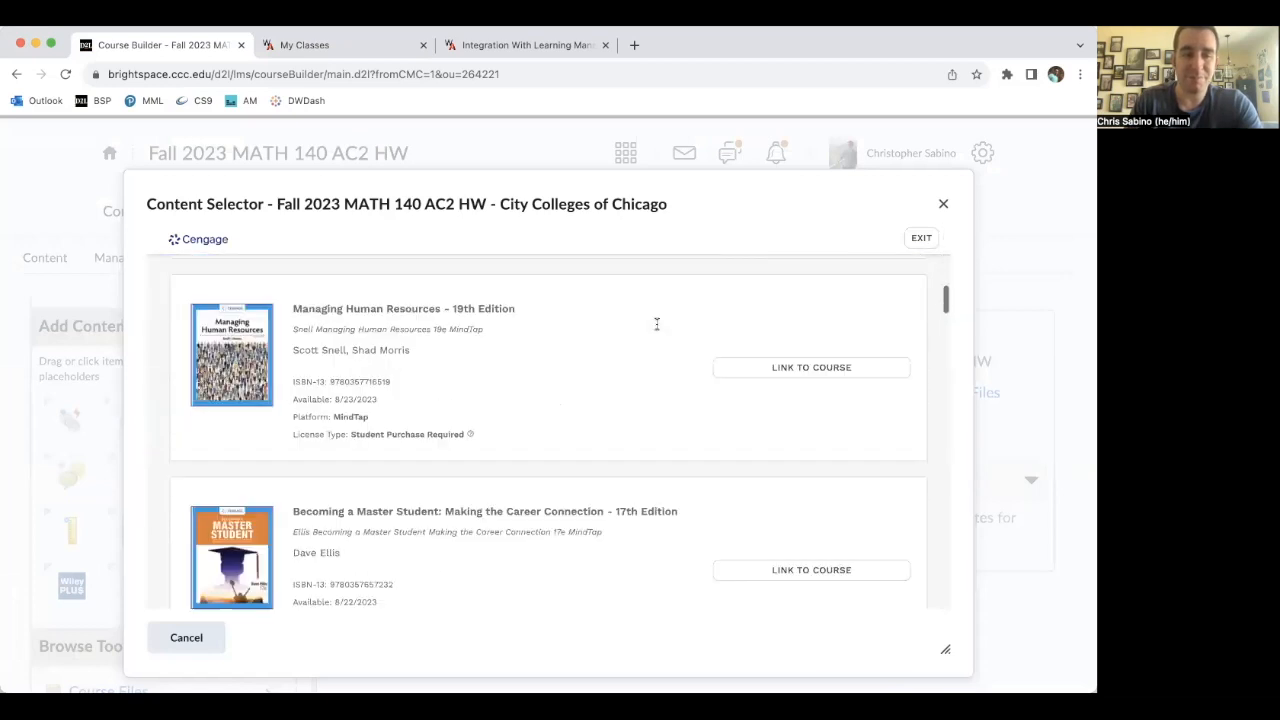
{"action": "scroll", "coordinate": [656, 323], "scroll_direction": "down", "scroll_amount": 5}
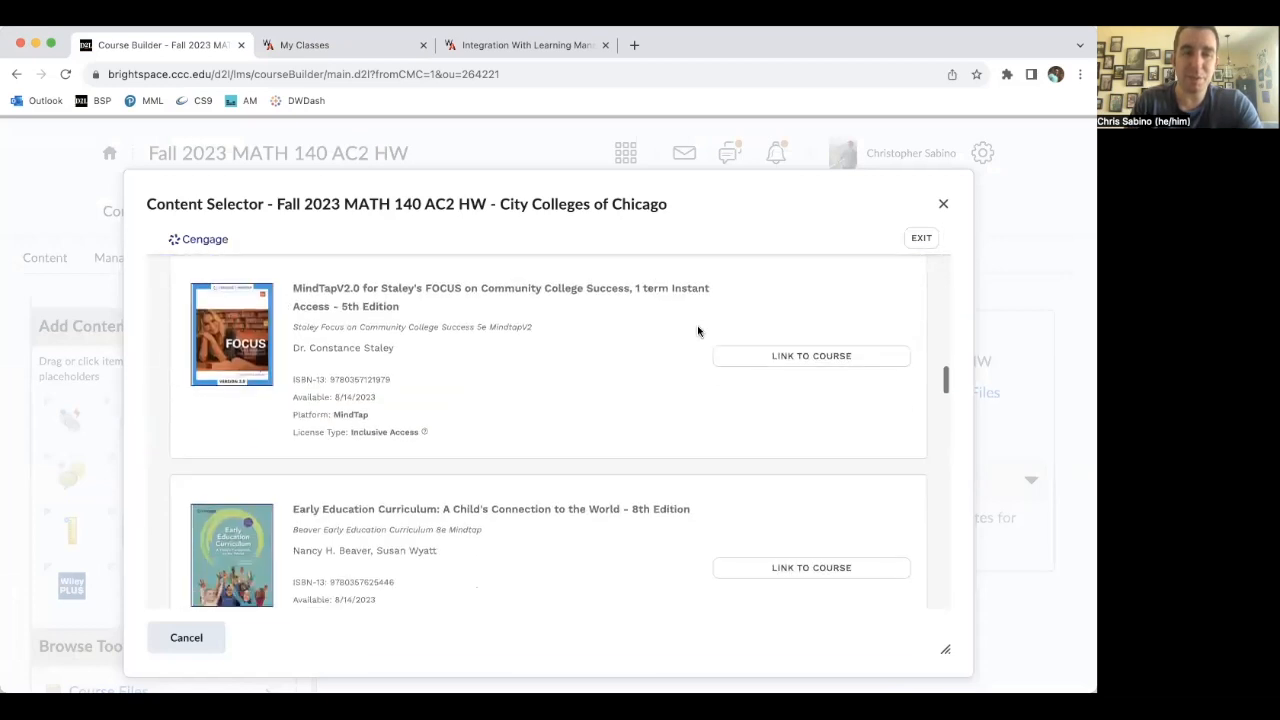
{"action": "scroll", "coordinate": [701, 329], "scroll_direction": "up", "scroll_amount": 20}
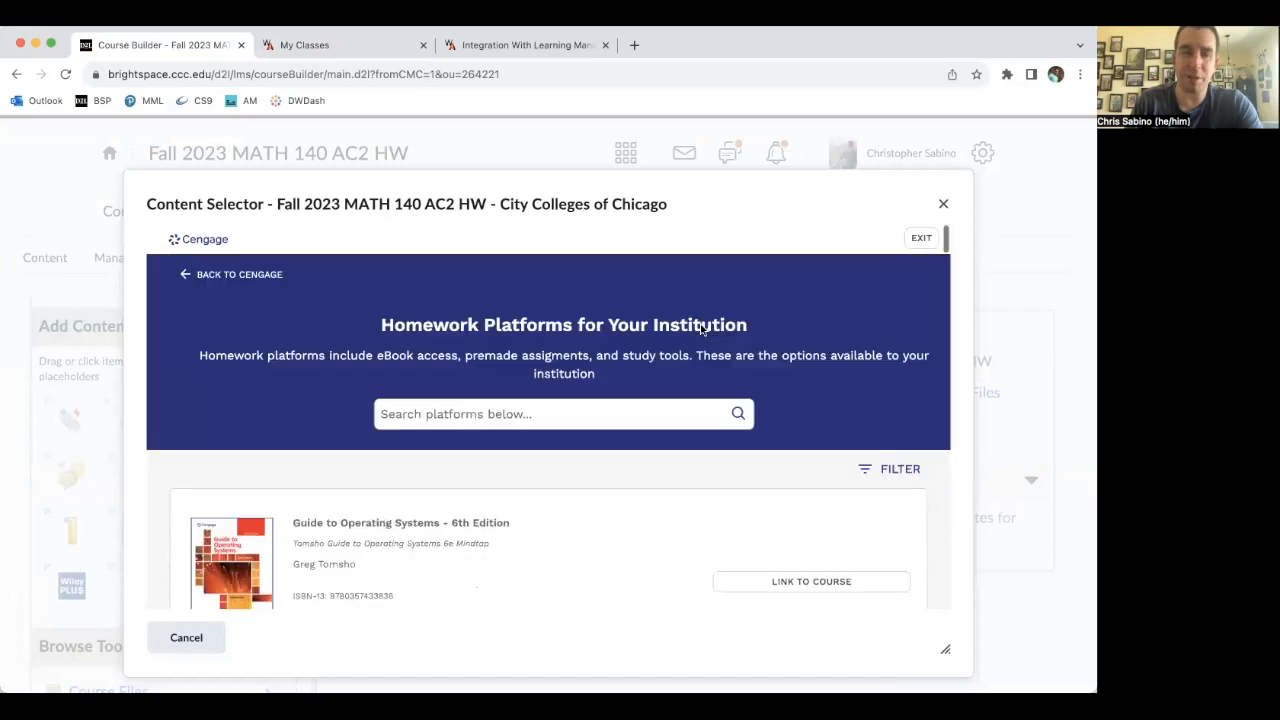
{"action": "left_click", "coordinate": [499, 413]}
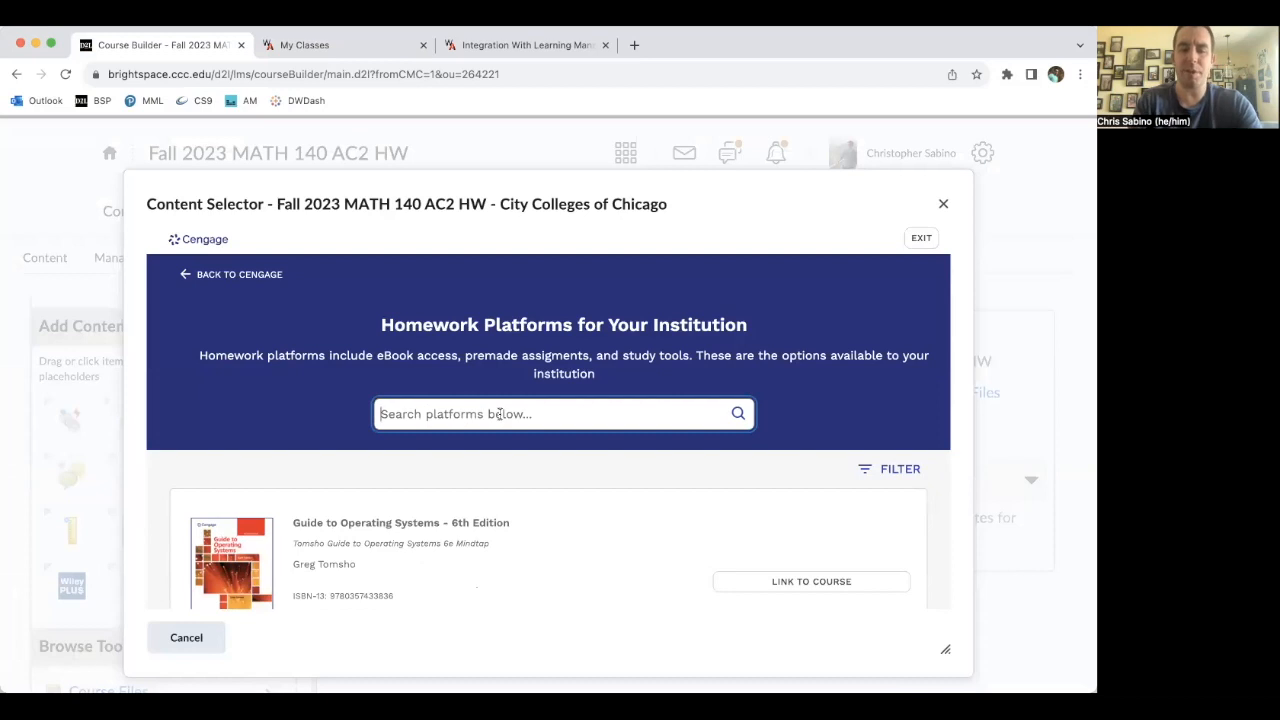
{"action": "type", "text": "ste"}
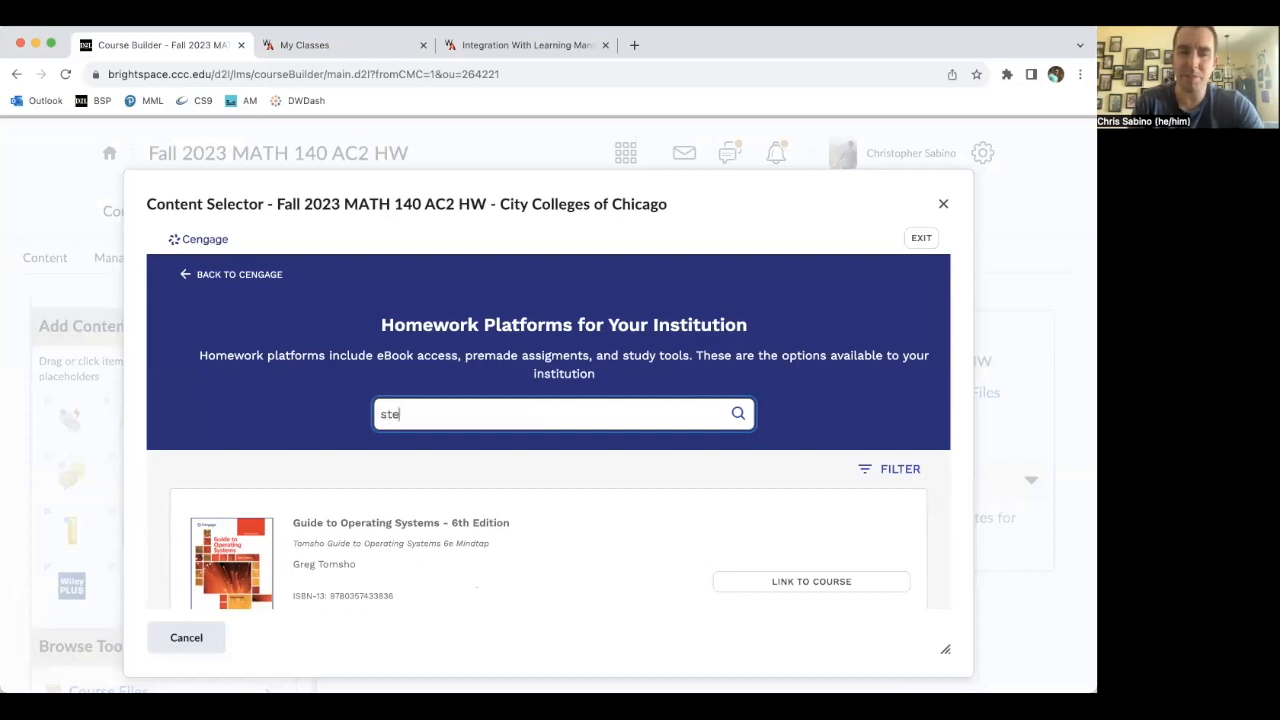
{"action": "type", "text": "wart"}
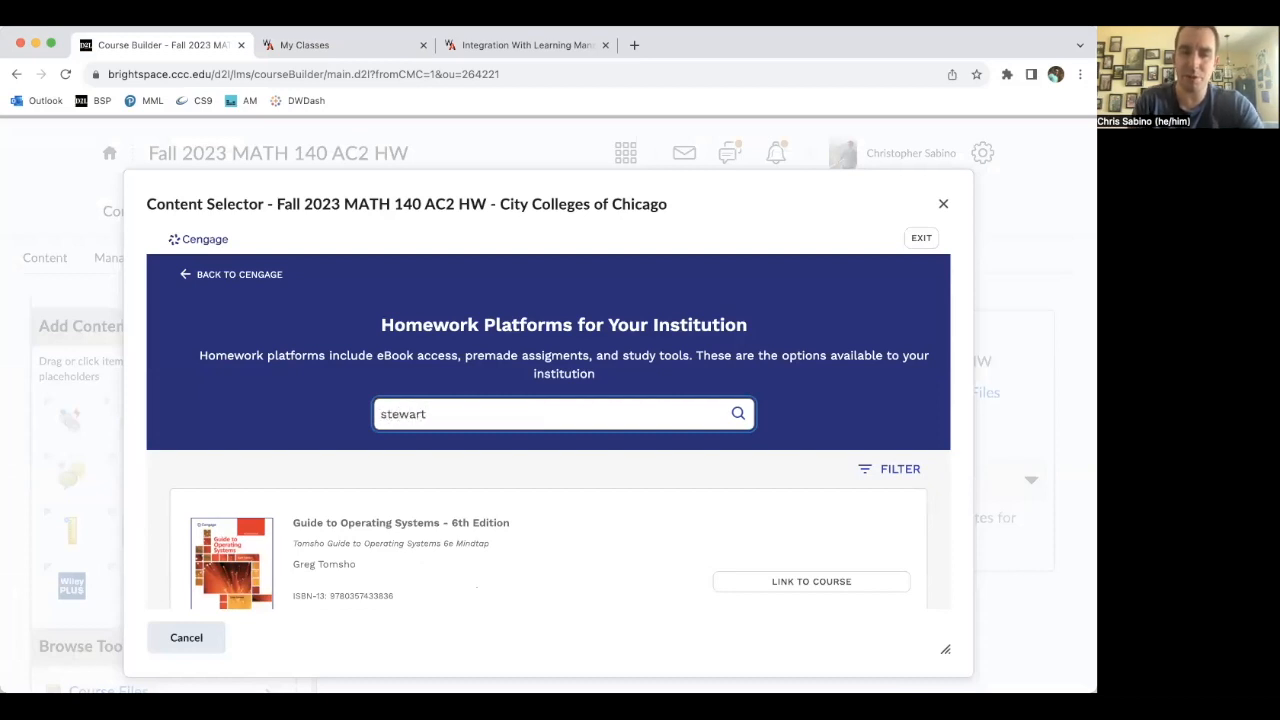
{"action": "left_click", "coordinate": [738, 413]}
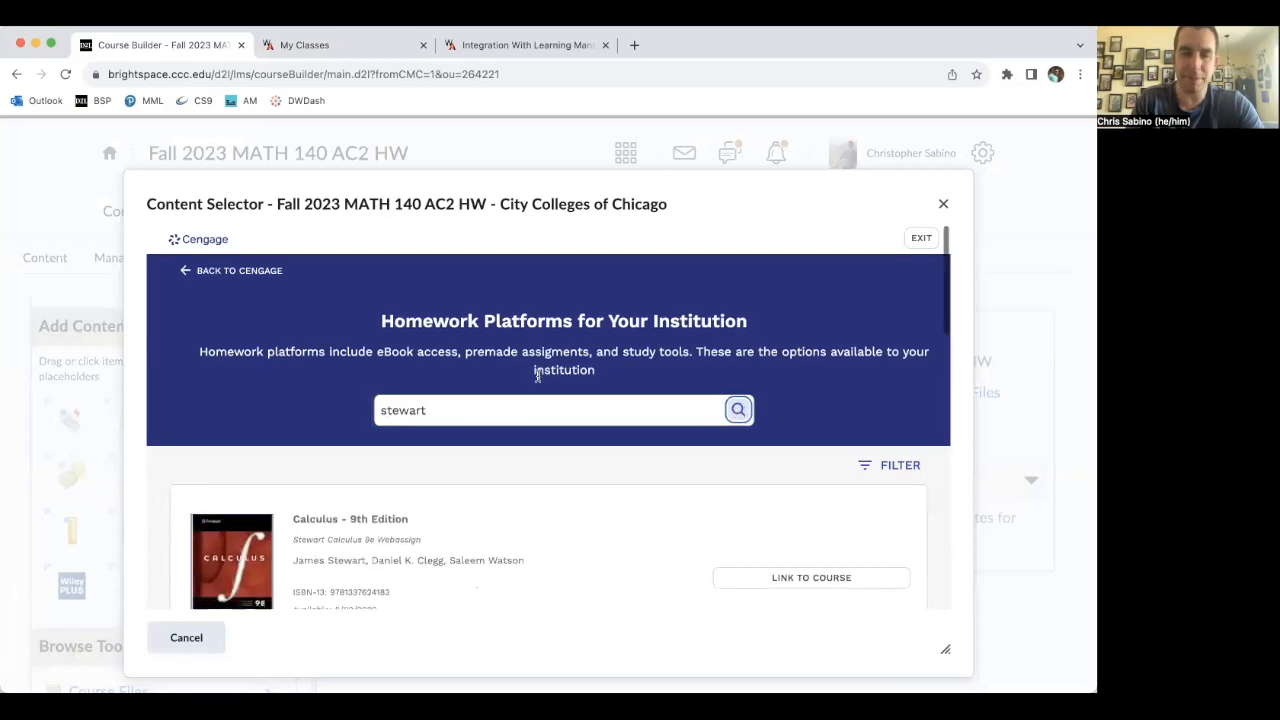
- Choose to link the College Algebra - 7th Edition WebAssign platform to the course
{"action": "scroll", "coordinate": [520, 373], "scroll_direction": "down", "scroll_amount": 2}
{"action": "scroll", "coordinate": [515, 375], "scroll_direction": "down", "scroll_amount": 3}
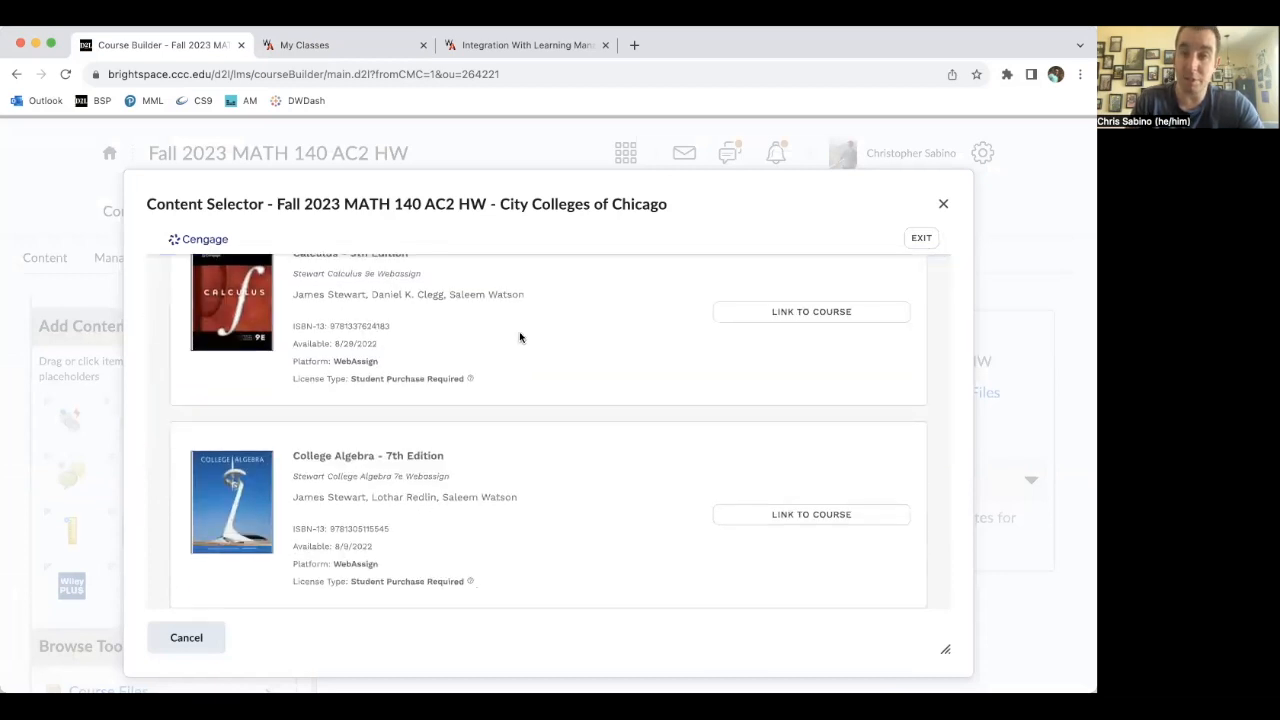
{"action": "scroll", "coordinate": [487, 383], "scroll_direction": "up", "scroll_amount": 2}
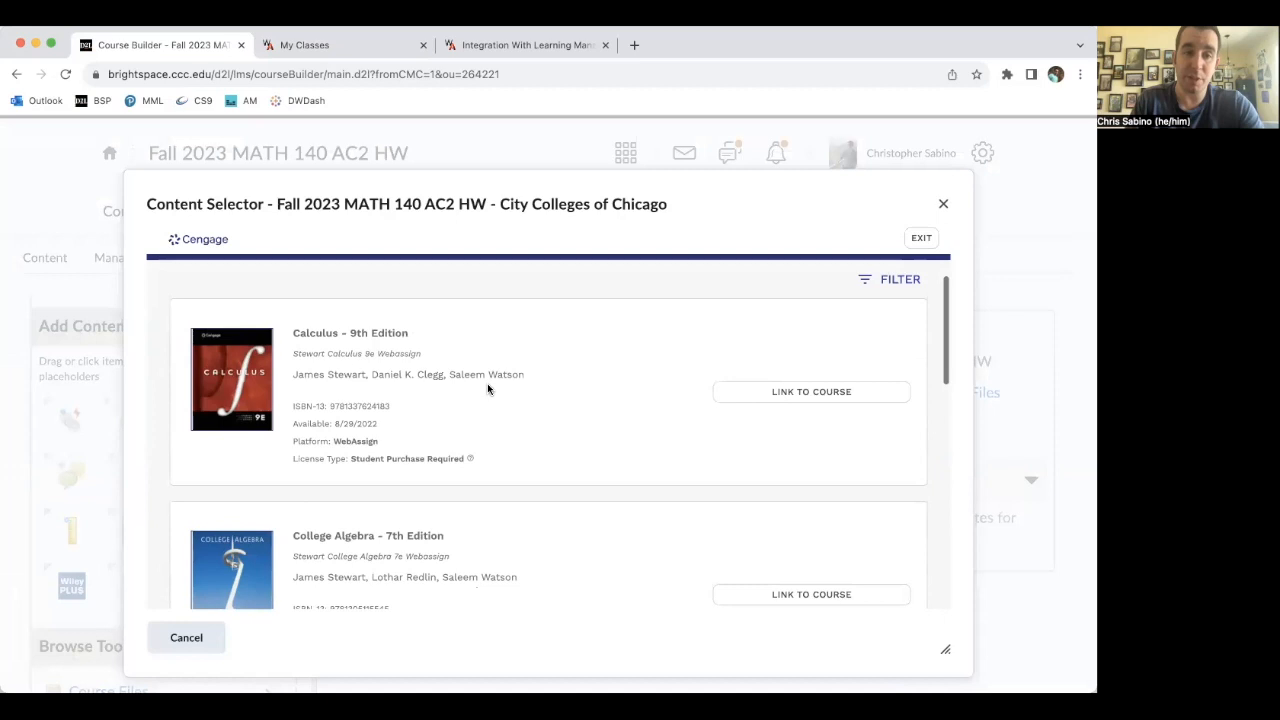
{"action": "scroll", "coordinate": [530, 380], "scroll_direction": "down", "scroll_amount": 2}
{"action": "scroll", "coordinate": [530, 380], "scroll_direction": "down", "scroll_amount": 1}
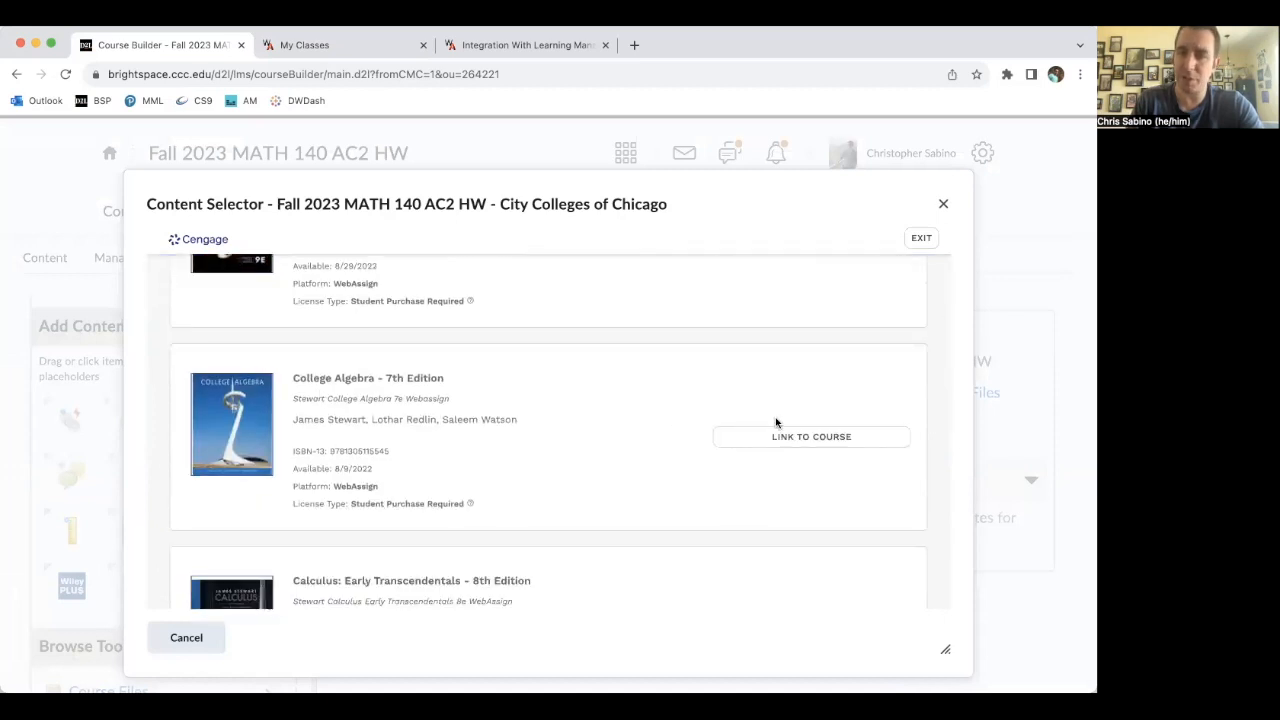
{"action": "scroll", "coordinate": [590, 405], "scroll_direction": "down", "scroll_amount": 3}
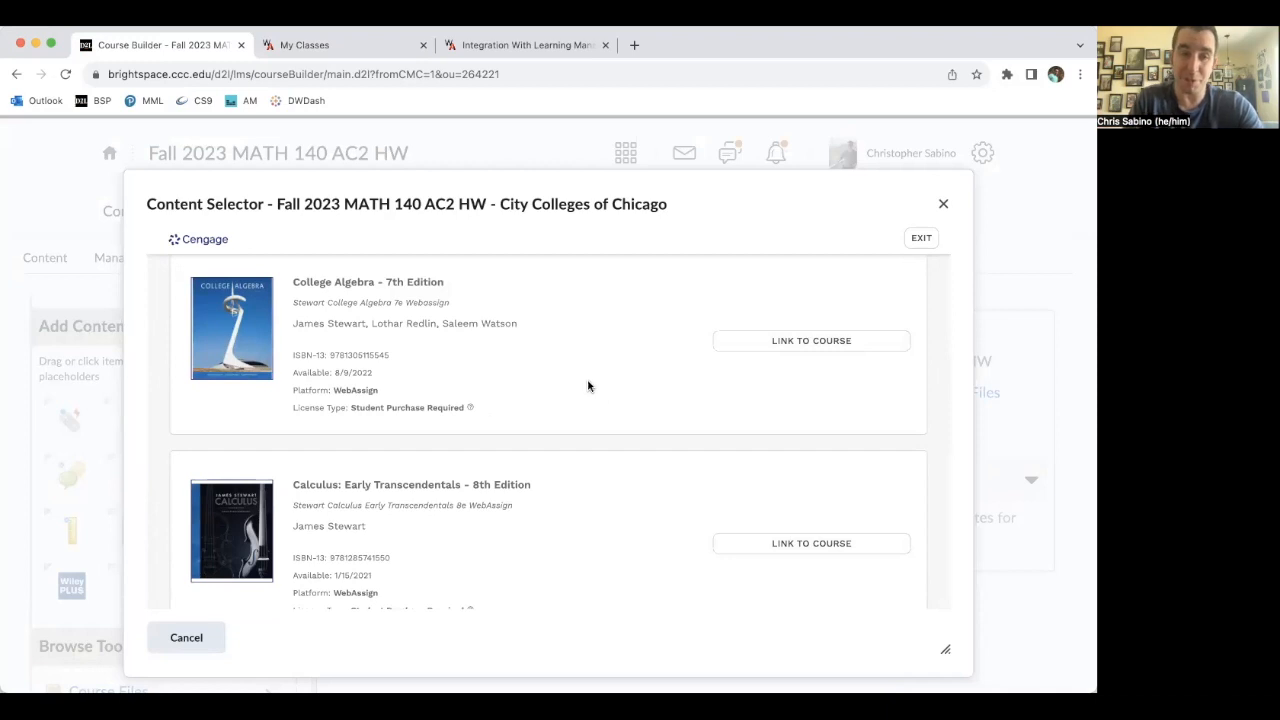
{"action": "left_click", "coordinate": [803, 342]}
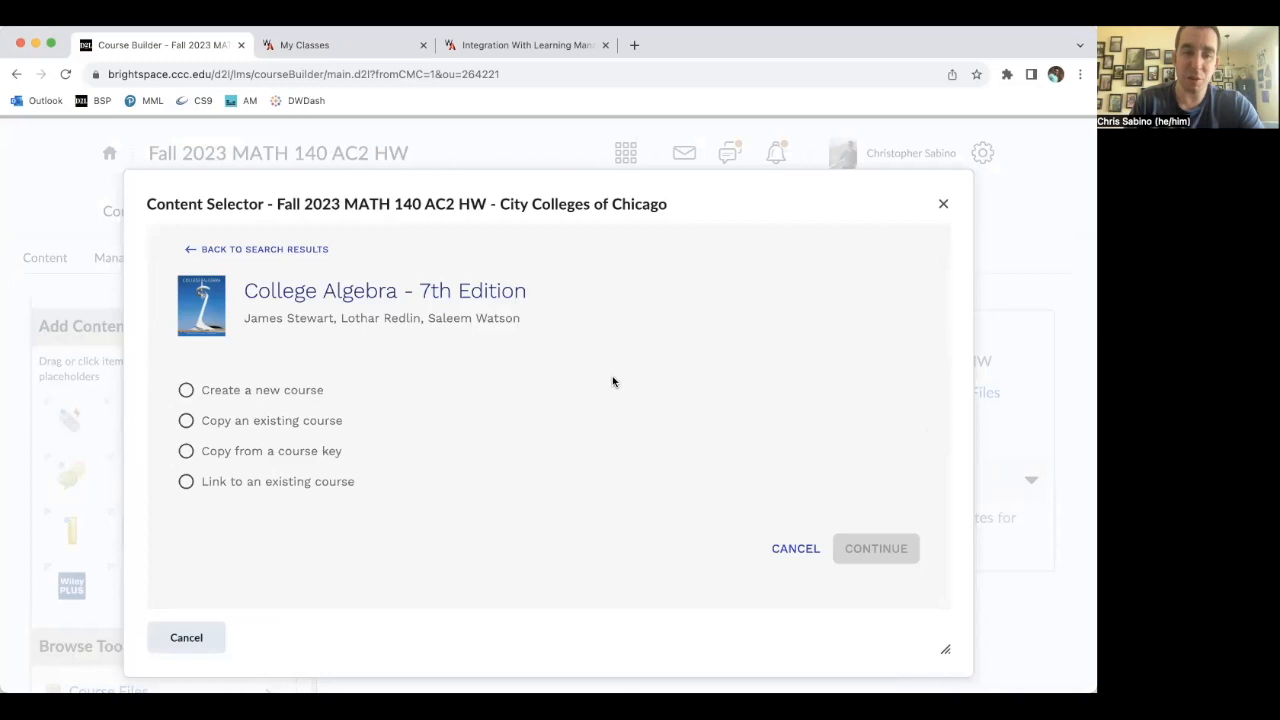
- Link it to the existing Math 140 AC2 WebAssign course and continue
{"action": "left_click", "coordinate": [186, 483]}
{"action": "scroll", "coordinate": [503, 428], "scroll_direction": "down", "scroll_amount": 1}
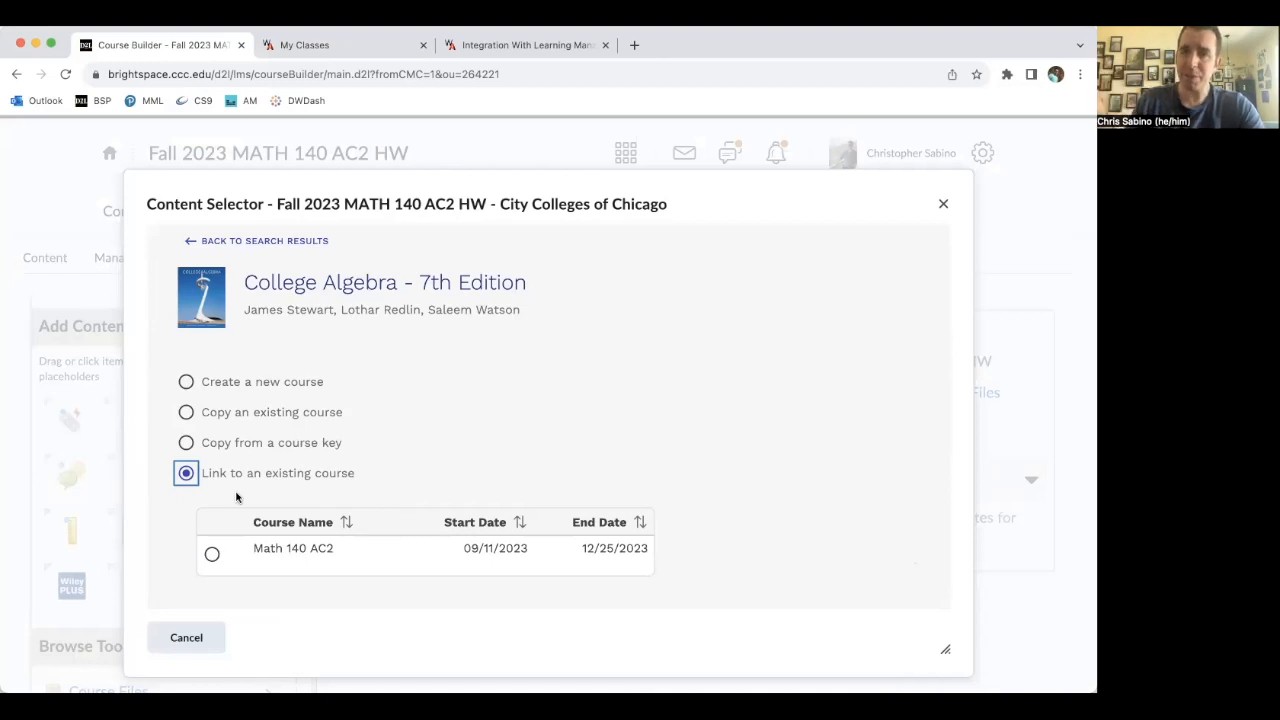
{"action": "left_click", "coordinate": [212, 554]}
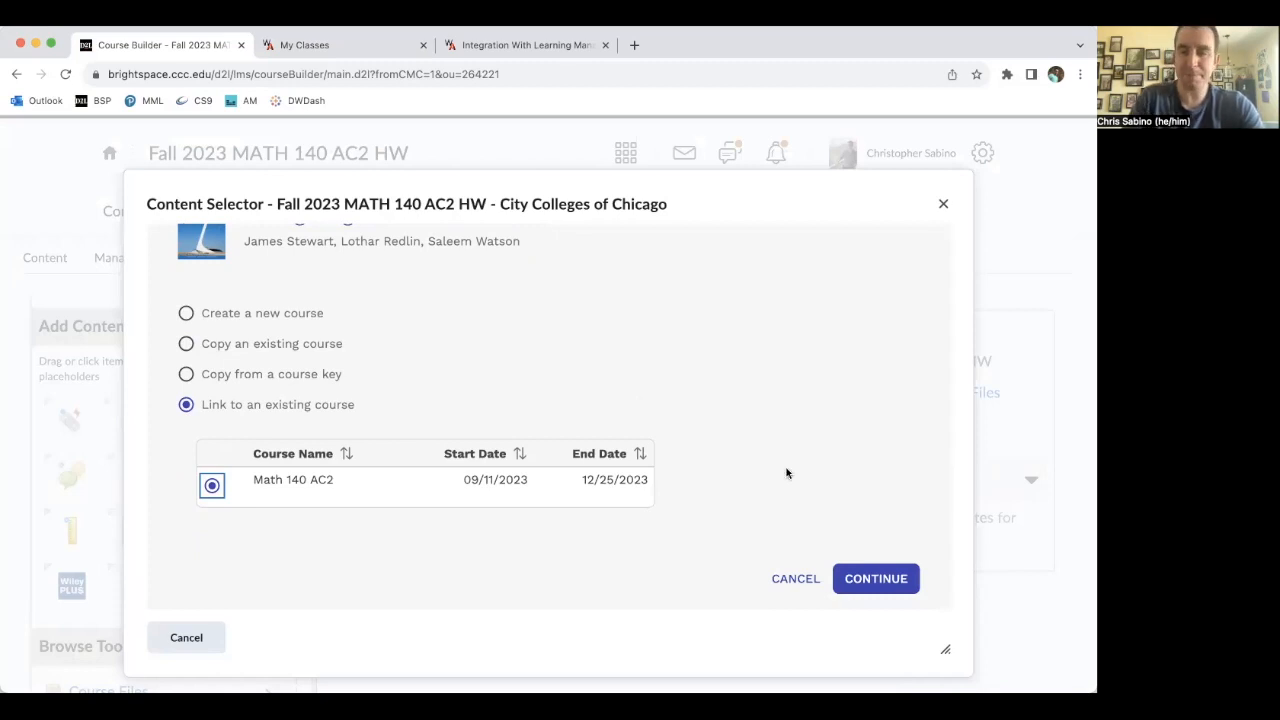
{"action": "left_click", "coordinate": [858, 578]}
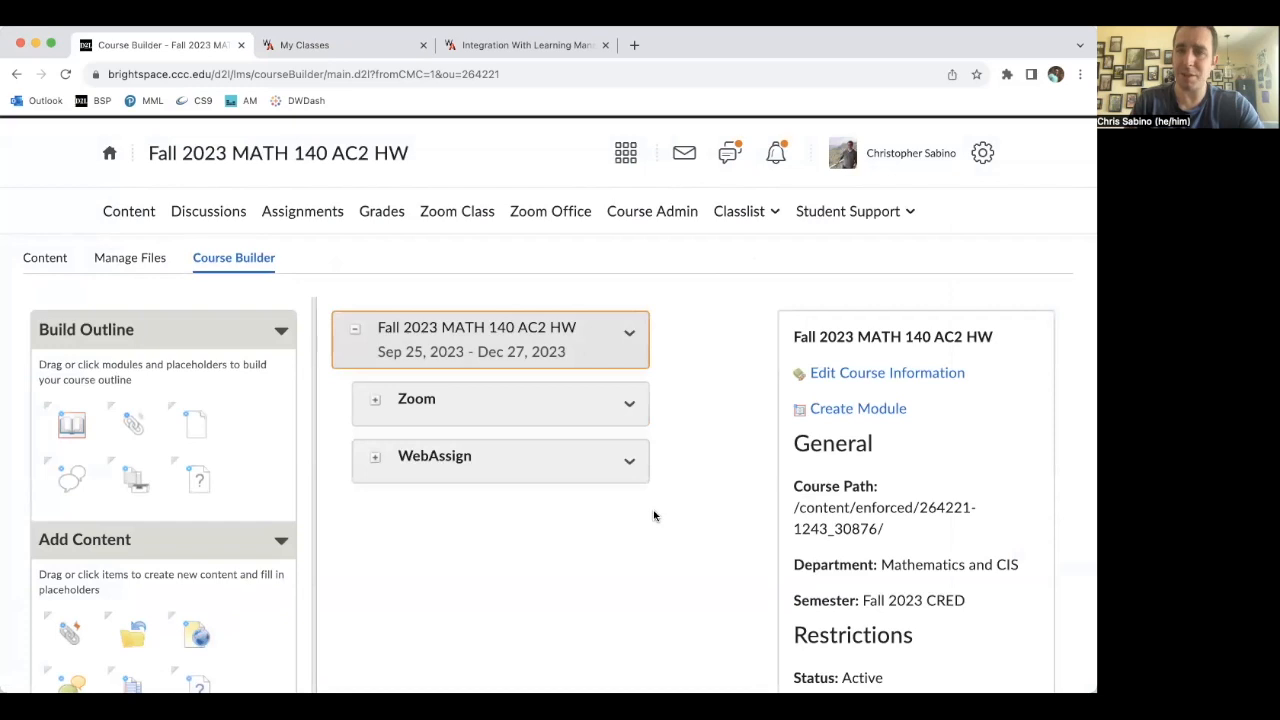
- Add another Cengage content item to the WebAssign module and open content selection for College Algebra - 7th Edition
{"action": "scroll", "coordinate": [240, 466], "scroll_direction": "down", "scroll_amount": 3}
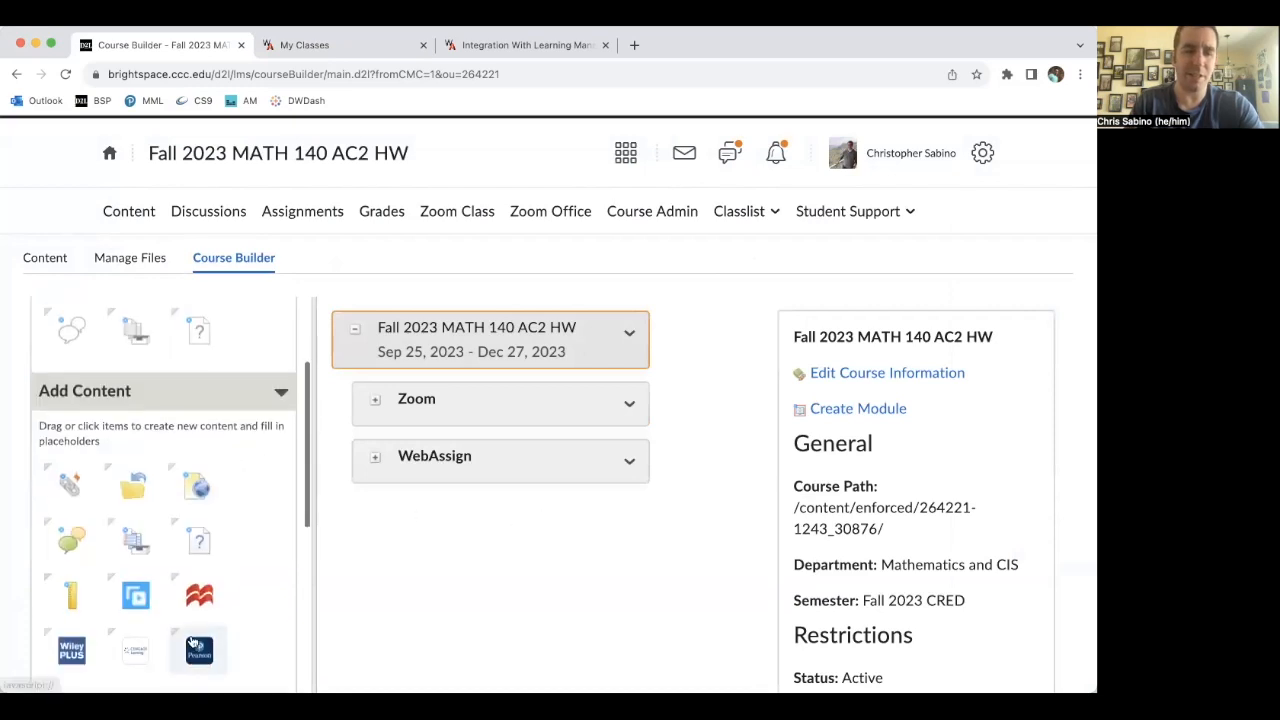
{"action": "left_click_drag", "start_coordinate": [137, 656], "coordinate": [476, 448]}
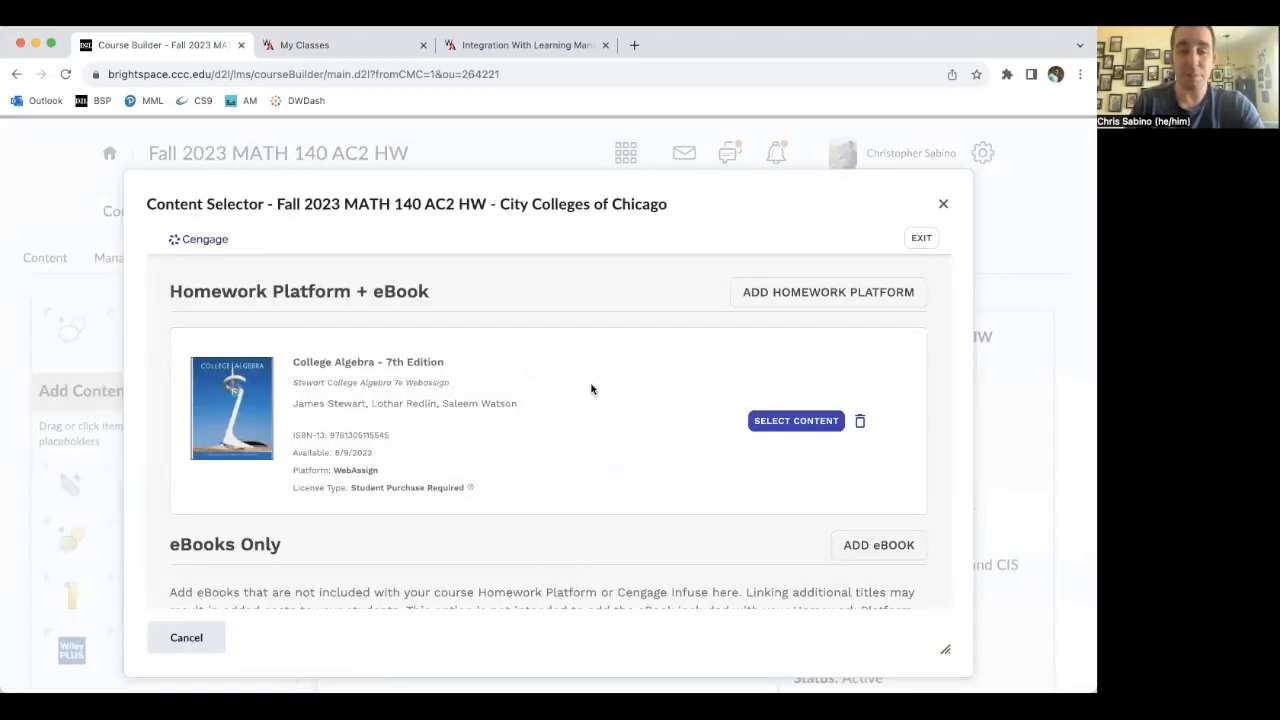
{"action": "scroll", "coordinate": [621, 370], "scroll_direction": "down", "scroll_amount": 2}
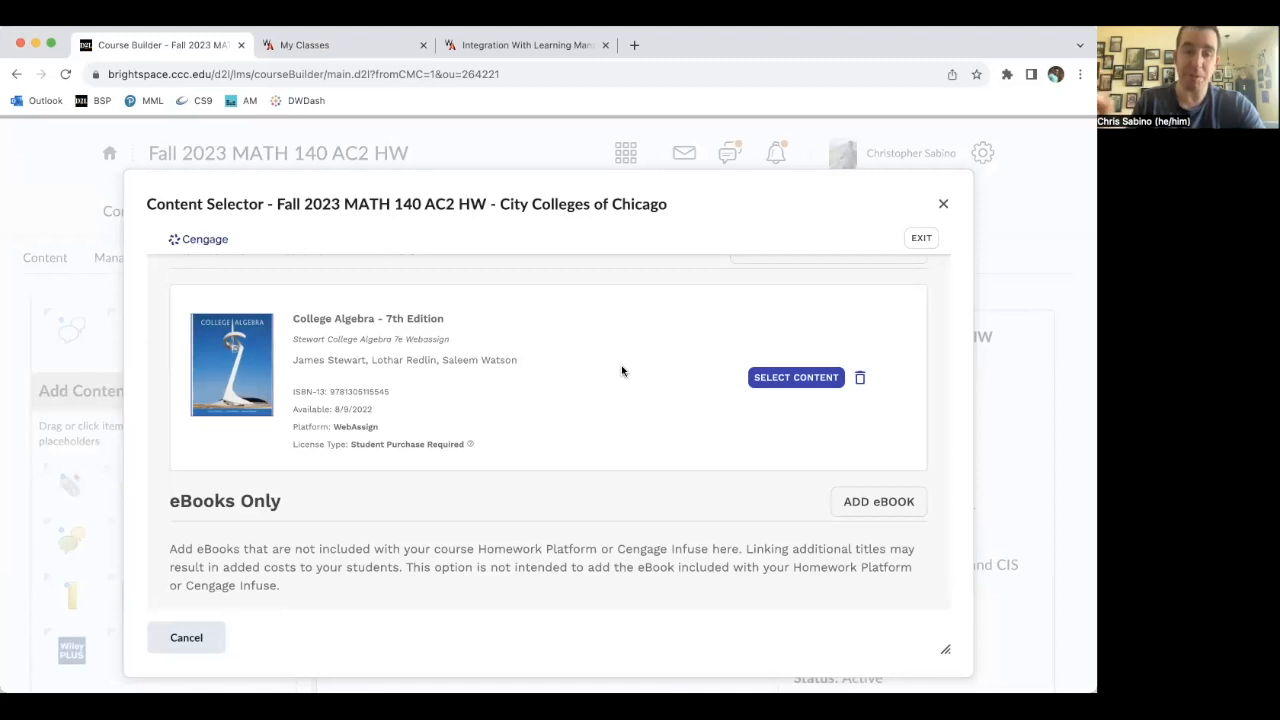
{"action": "left_click", "coordinate": [773, 382]}
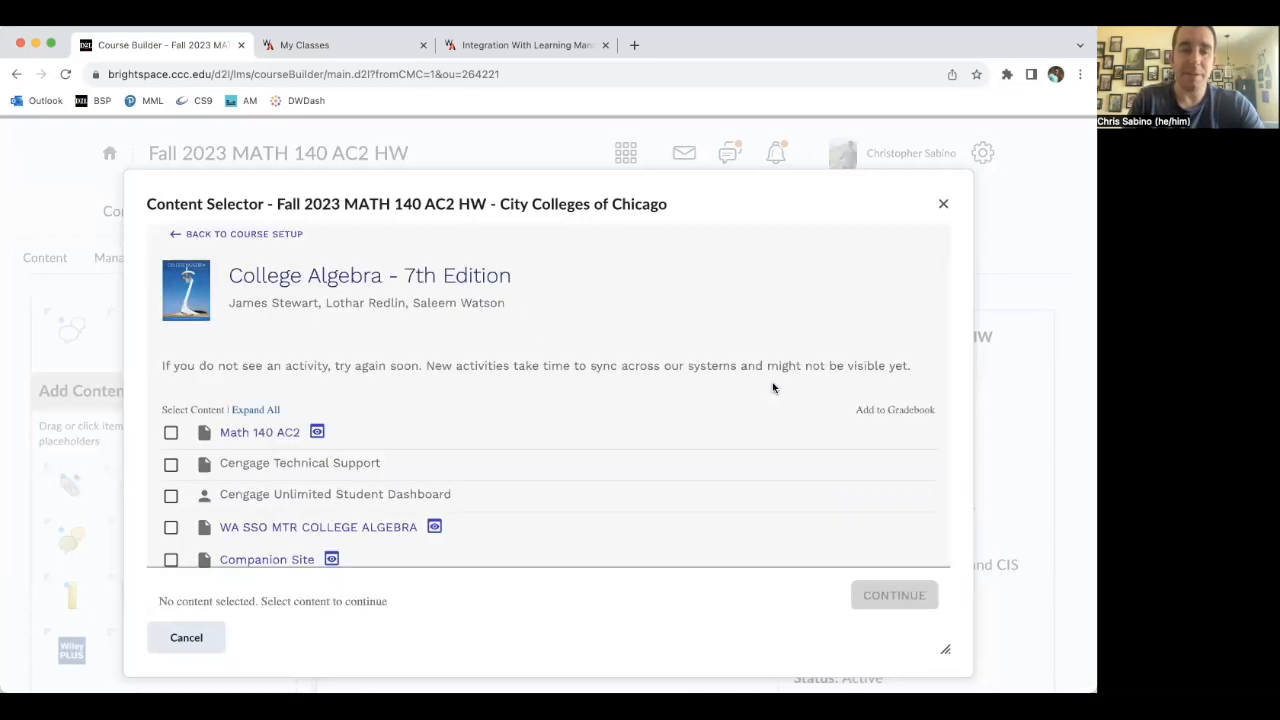
- Select Math 140 AC2, Cengage Technical Support, Cengage Unlimited Student Dashboard, WA SSO MTR COLLEGE ALGEBRA and Companion Site, and continue
{"action": "scroll", "coordinate": [500, 400], "scroll_direction": "down", "scroll_amount": 1}
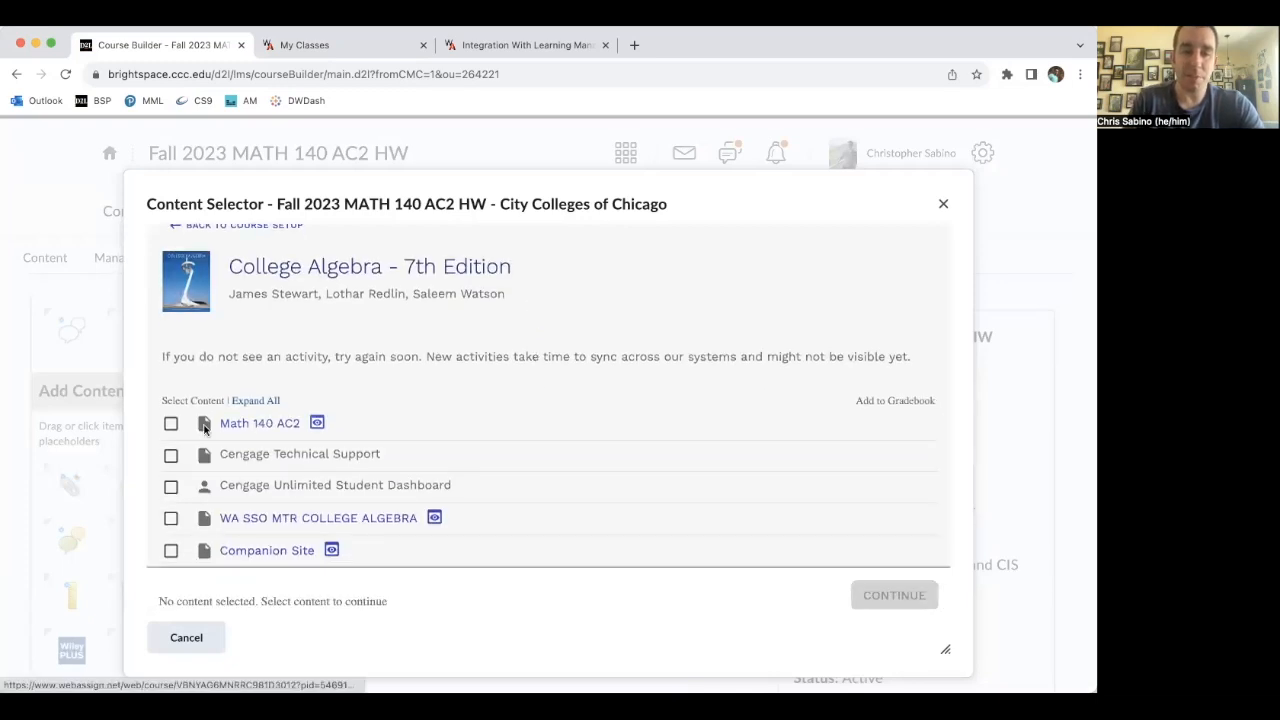
{"action": "left_click", "coordinate": [171, 423]}
{"action": "scroll", "coordinate": [409, 380], "scroll_direction": "down", "scroll_amount": 1}
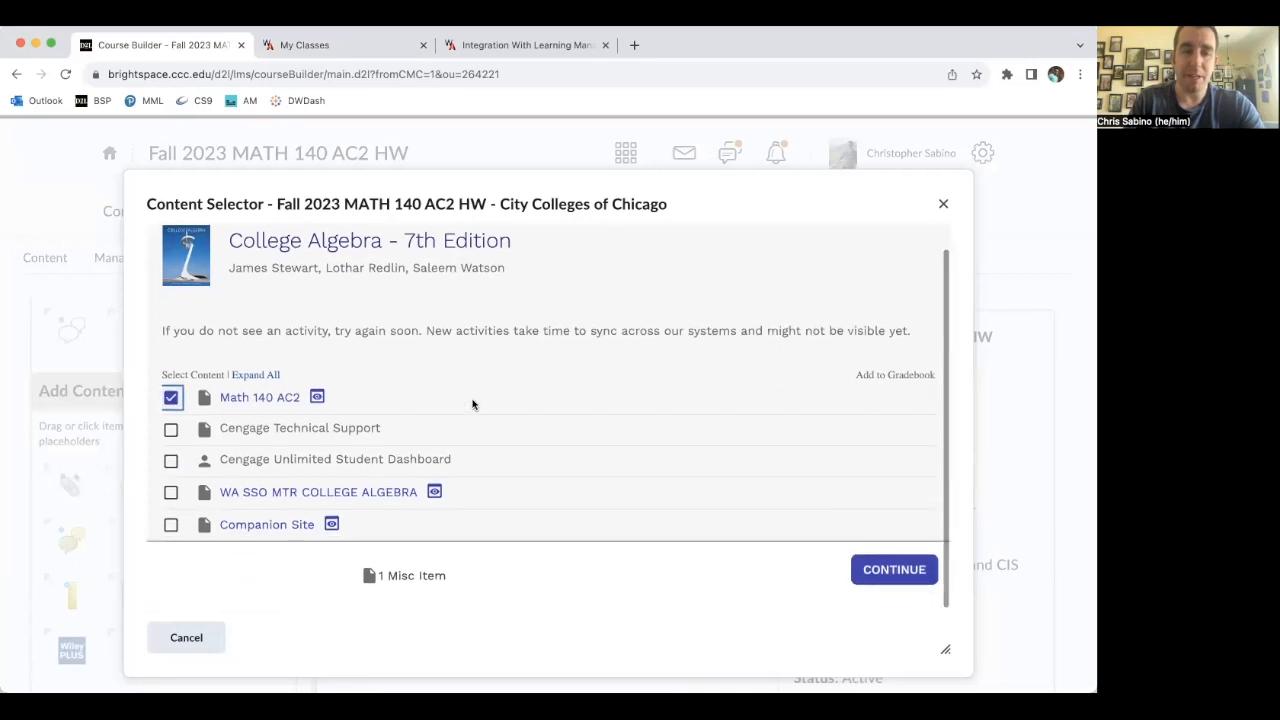
{"action": "left_click", "coordinate": [170, 429]}
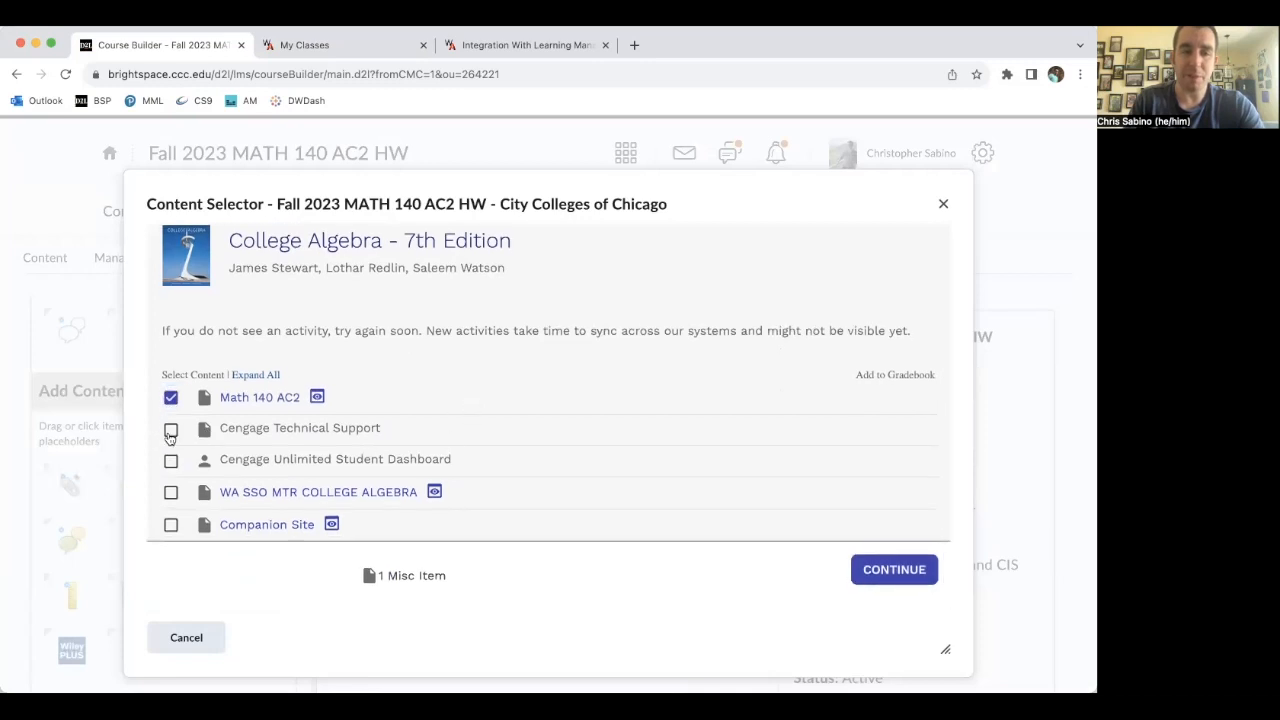
{"action": "left_click", "coordinate": [170, 461]}
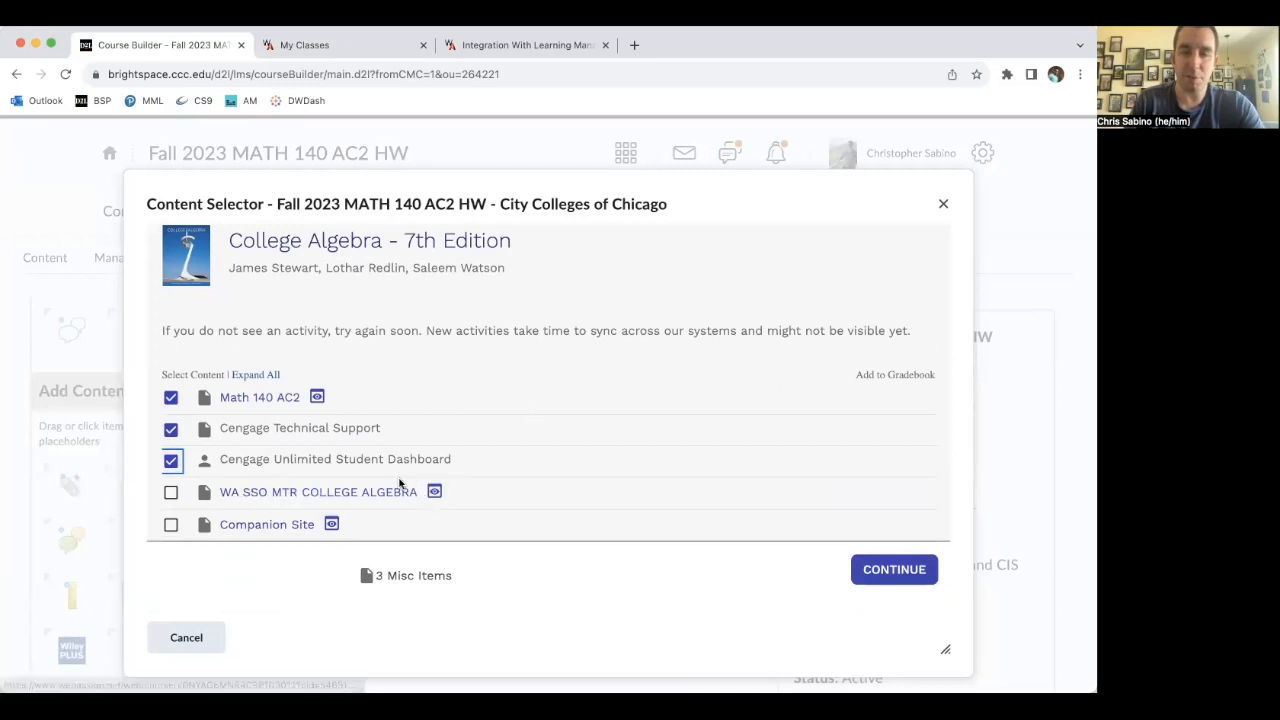
{"action": "left_click", "coordinate": [171, 492]}
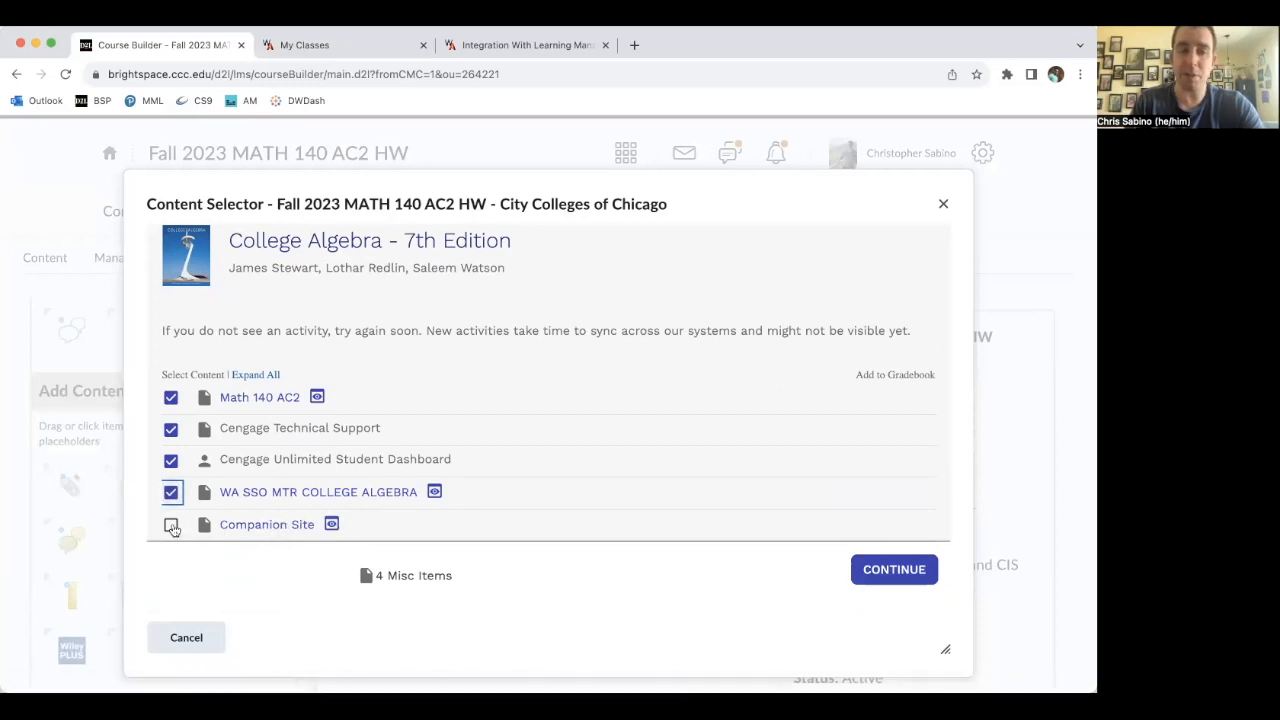
{"action": "left_click", "coordinate": [172, 526]}
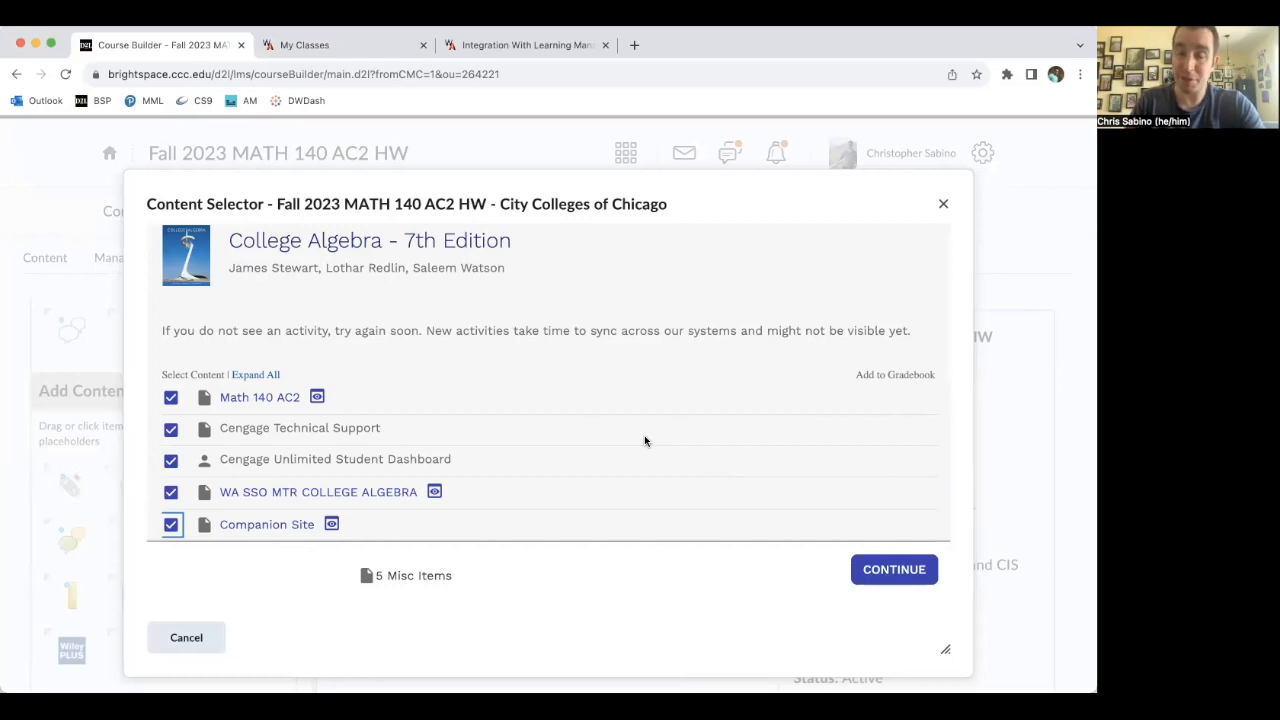
{"action": "left_click", "coordinate": [889, 566]}
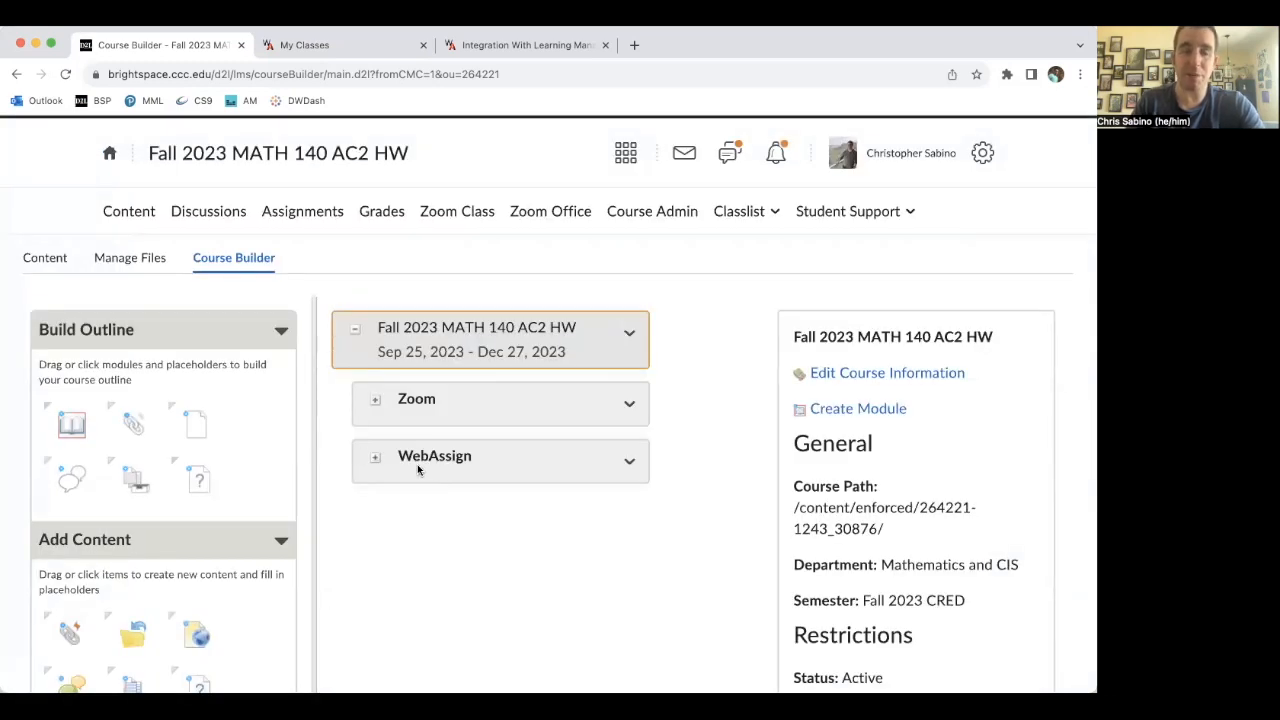
- Open the WebAssign module in Content and remove the duplicate Math 140 AC2 topic while keeping its activity
{"action": "left_click", "coordinate": [128, 212]}
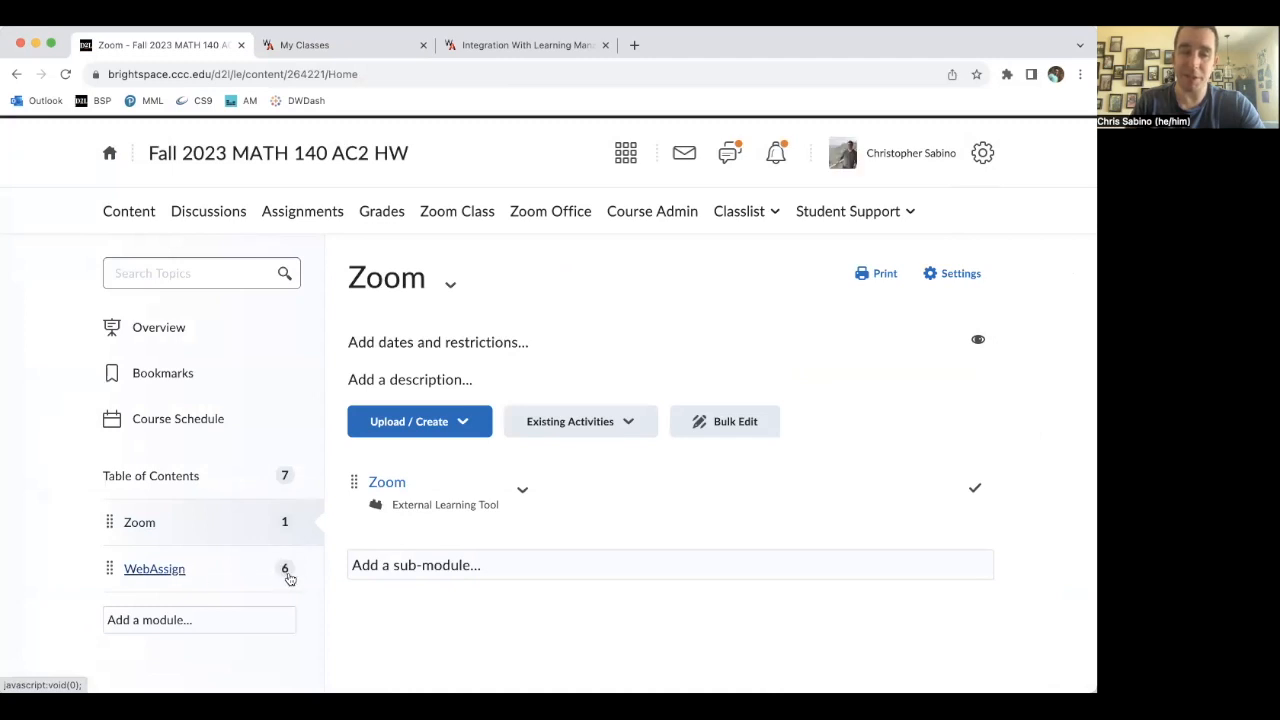
{"action": "left_click", "coordinate": [166, 574]}
{"action": "scroll", "coordinate": [166, 571], "scroll_direction": "down", "scroll_amount": 3}
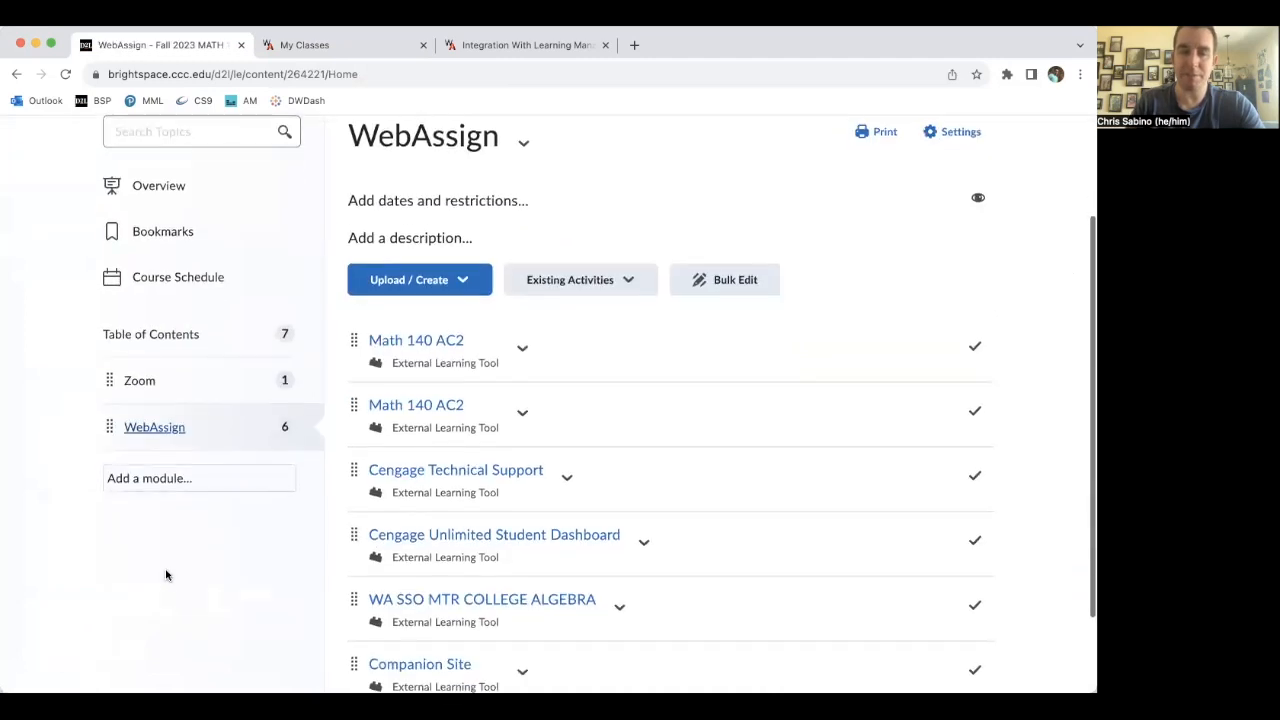
{"action": "scroll", "coordinate": [635, 406], "scroll_direction": "down", "scroll_amount": 2}
{"action": "scroll", "coordinate": [635, 411], "scroll_direction": "up", "scroll_amount": 1}
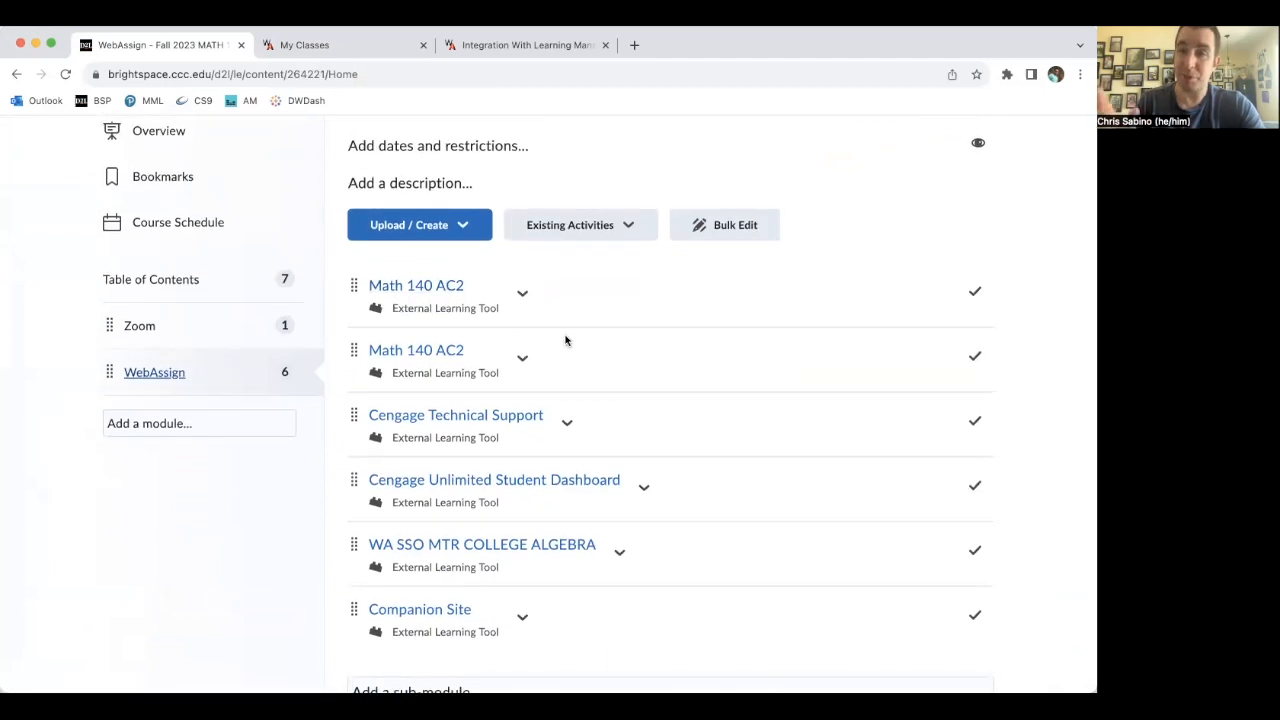
{"action": "left_click", "coordinate": [527, 299]}
{"action": "left_click", "coordinate": [561, 572]}
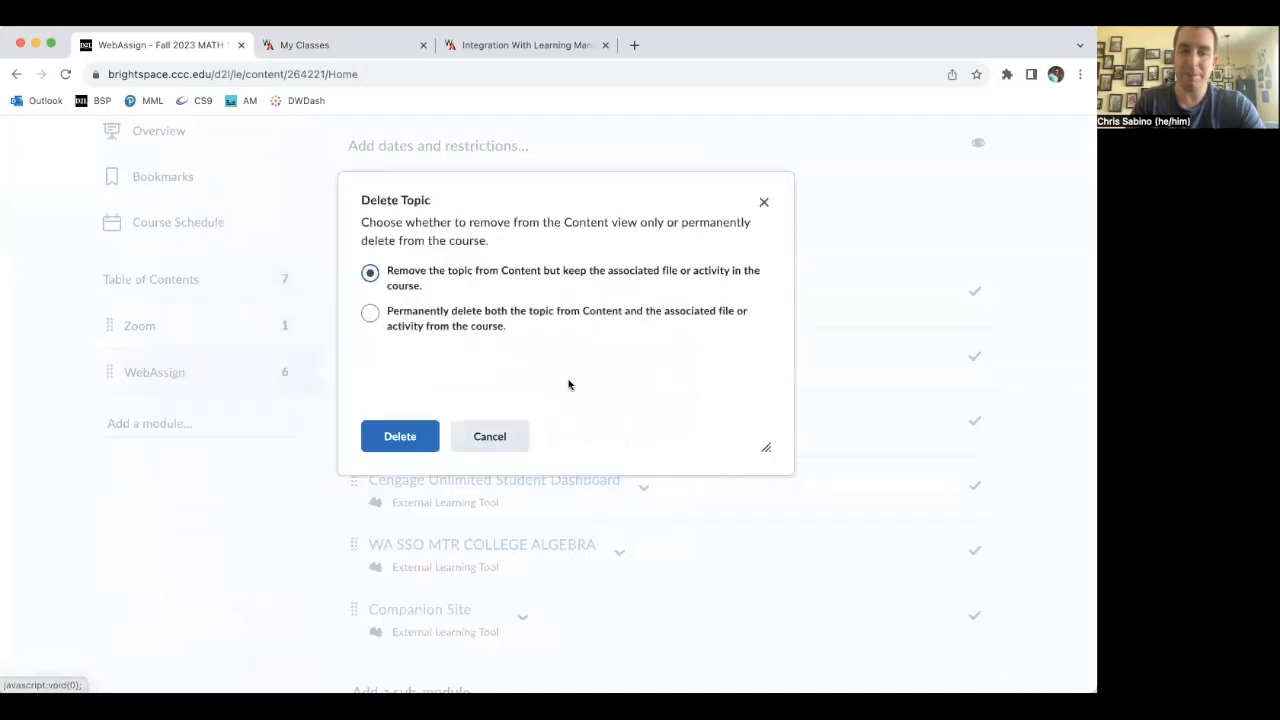
{"action": "left_click", "coordinate": [382, 435]}
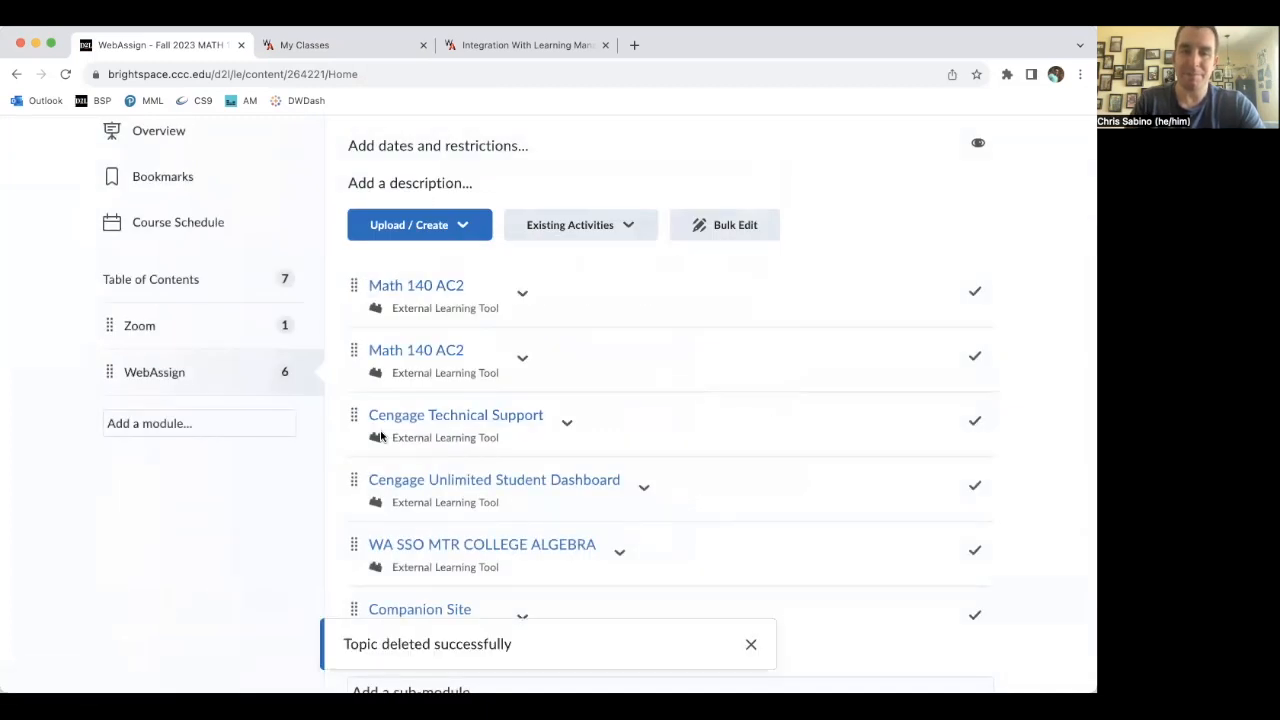
- Launch the Math 140 AC2 topic to check the WebAssign class, then return to the Brightspace tab
{"action": "left_click", "coordinate": [430, 305]}
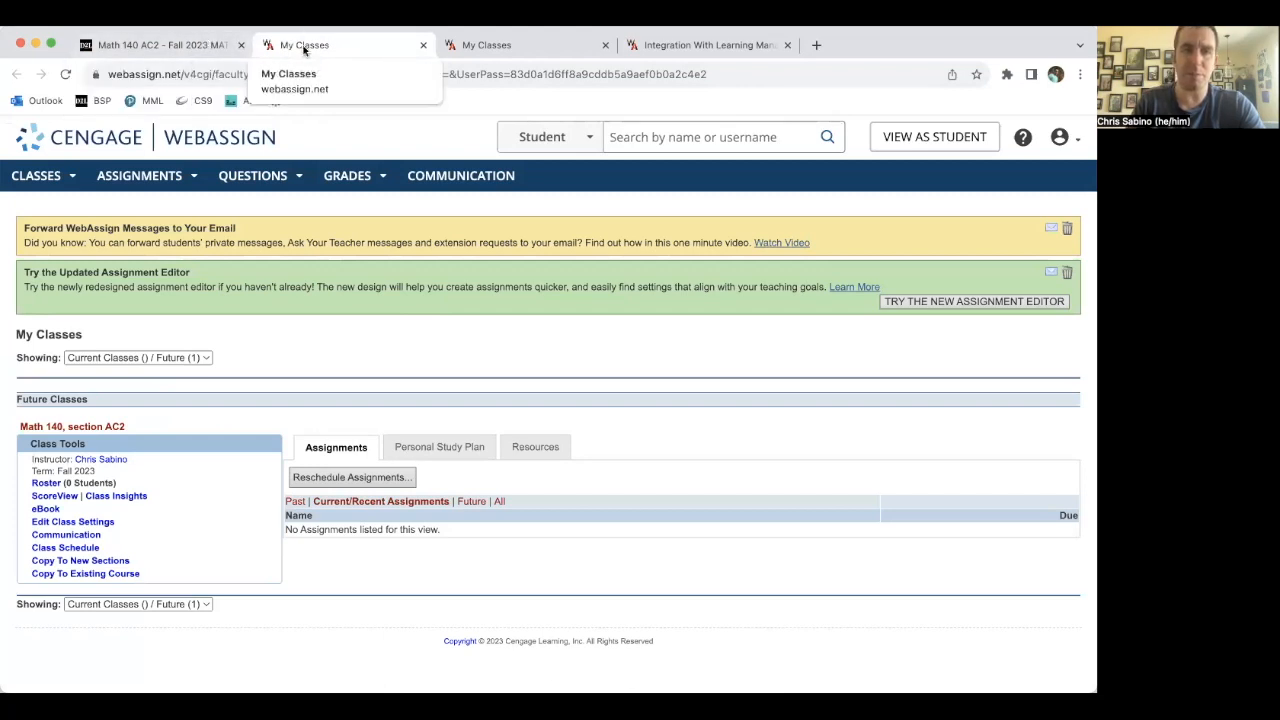
{"action": "left_click", "coordinate": [188, 46]}
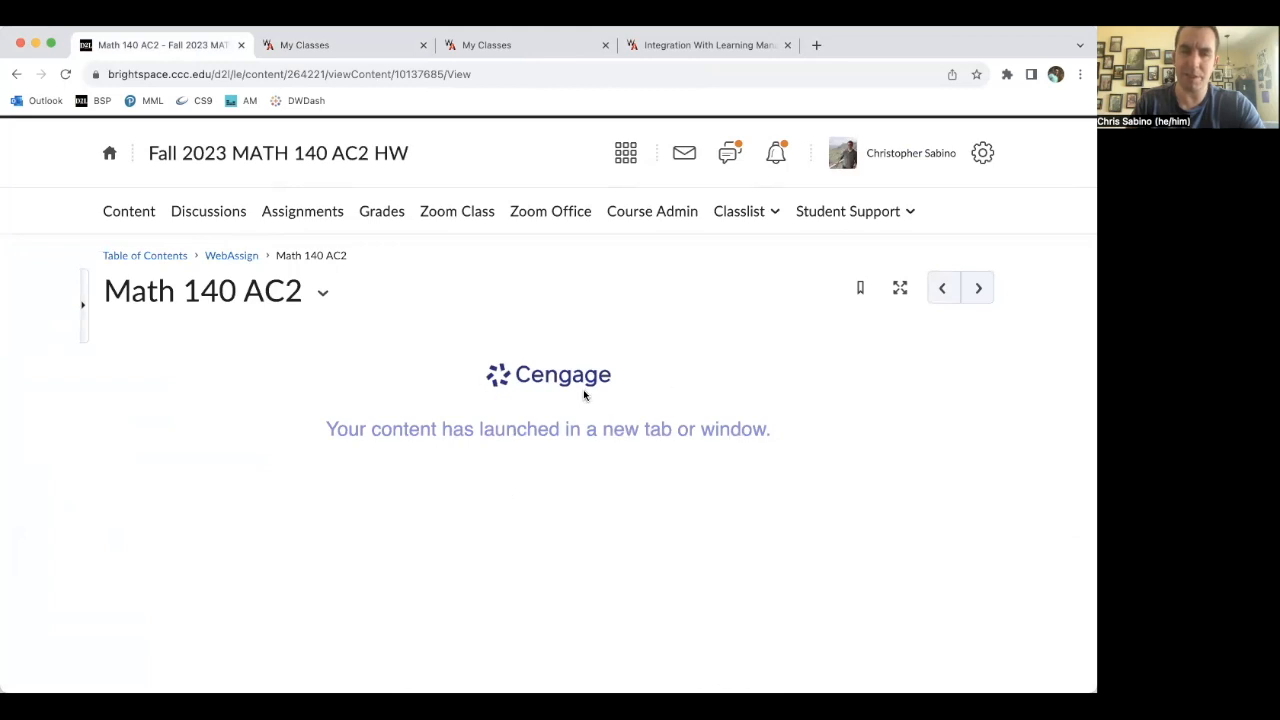
{"action": "scroll", "coordinate": [452, 348], "scroll_direction": "down", "scroll_amount": 2}
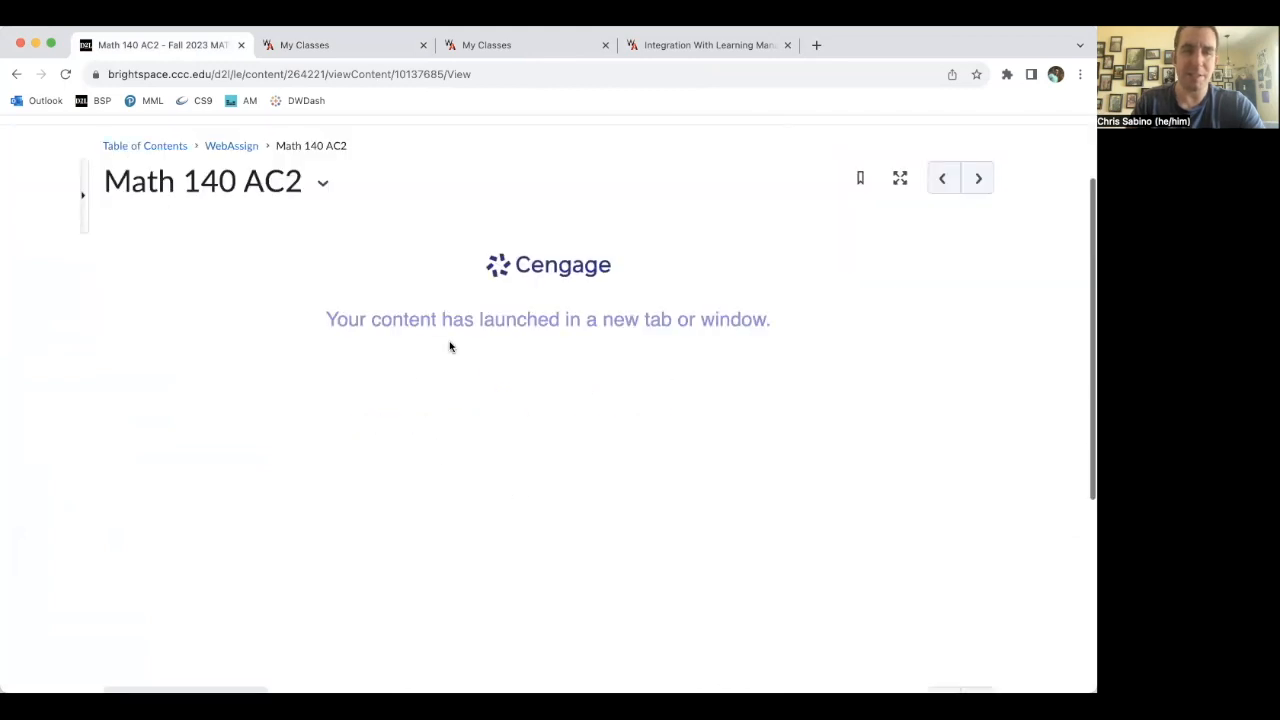
- Launch the WA SSO MTR COLLEGE ALGEBRA topic from the WebAssign module, then return to the module
{"action": "left_click", "coordinate": [228, 146]}
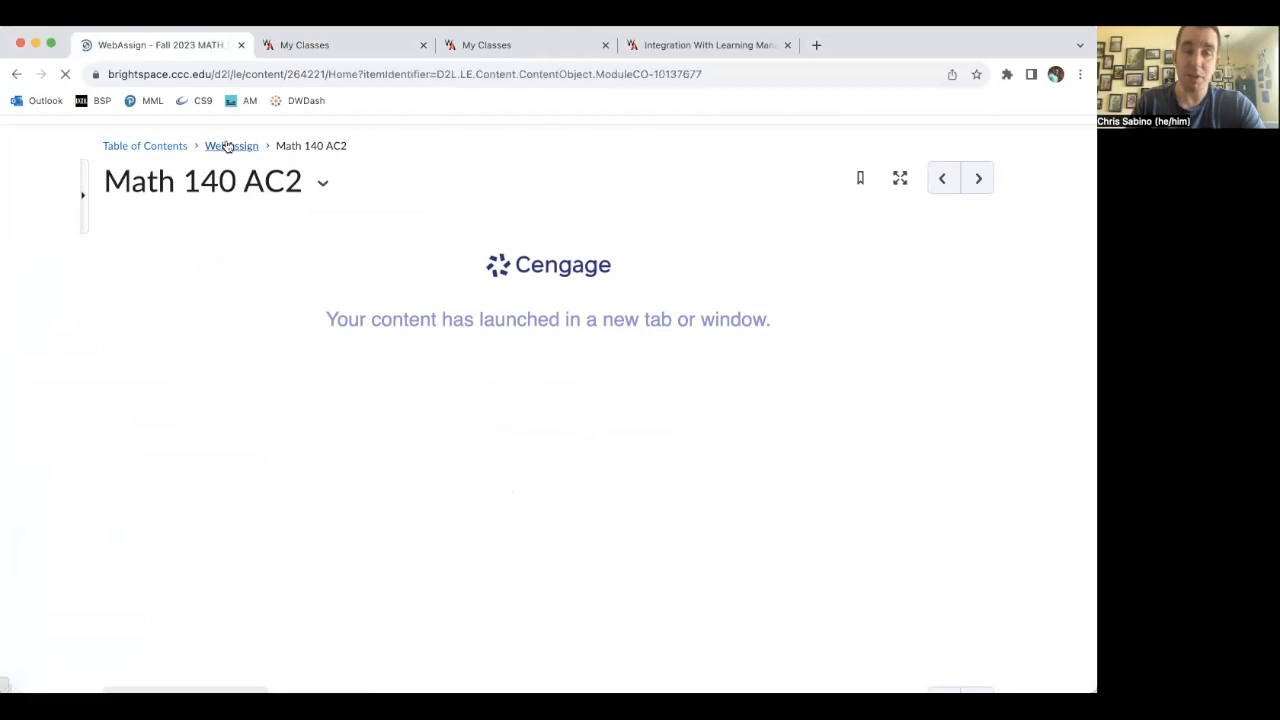
{"action": "scroll", "coordinate": [592, 316], "scroll_direction": "down", "scroll_amount": 2}
{"action": "scroll", "coordinate": [592, 316], "scroll_direction": "down", "scroll_amount": 1}
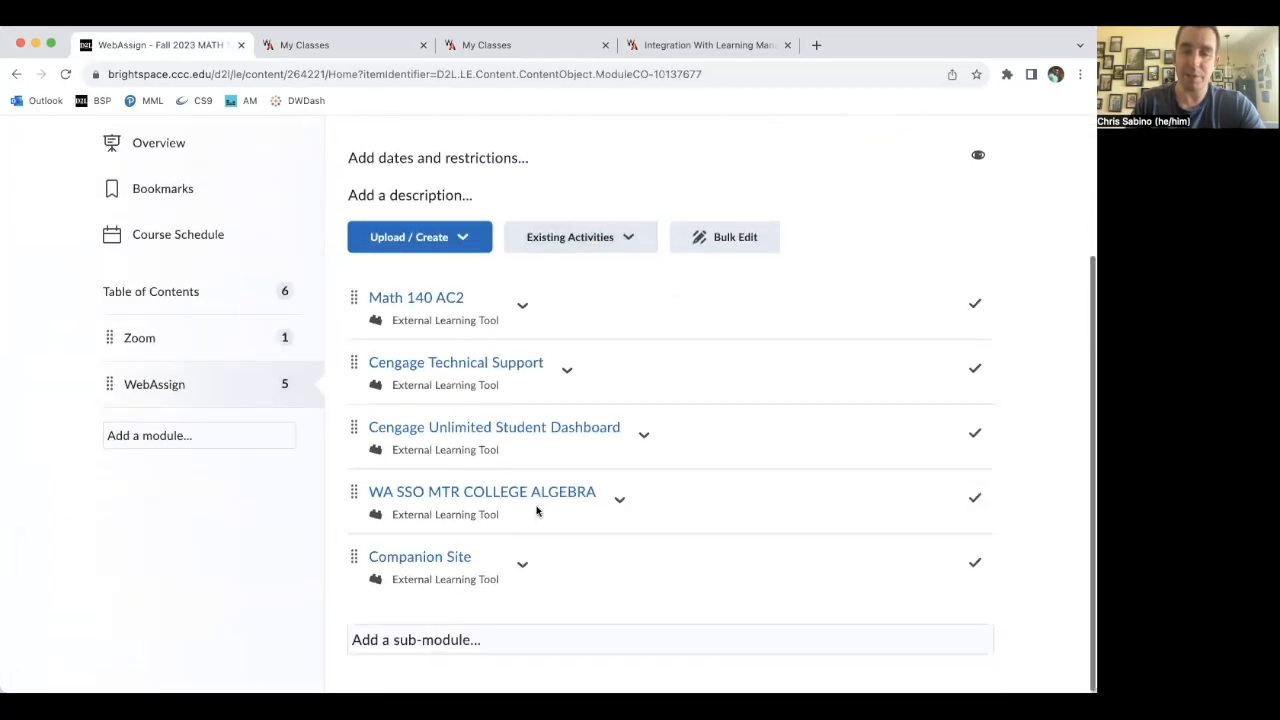
{"action": "left_click", "coordinate": [525, 495]}
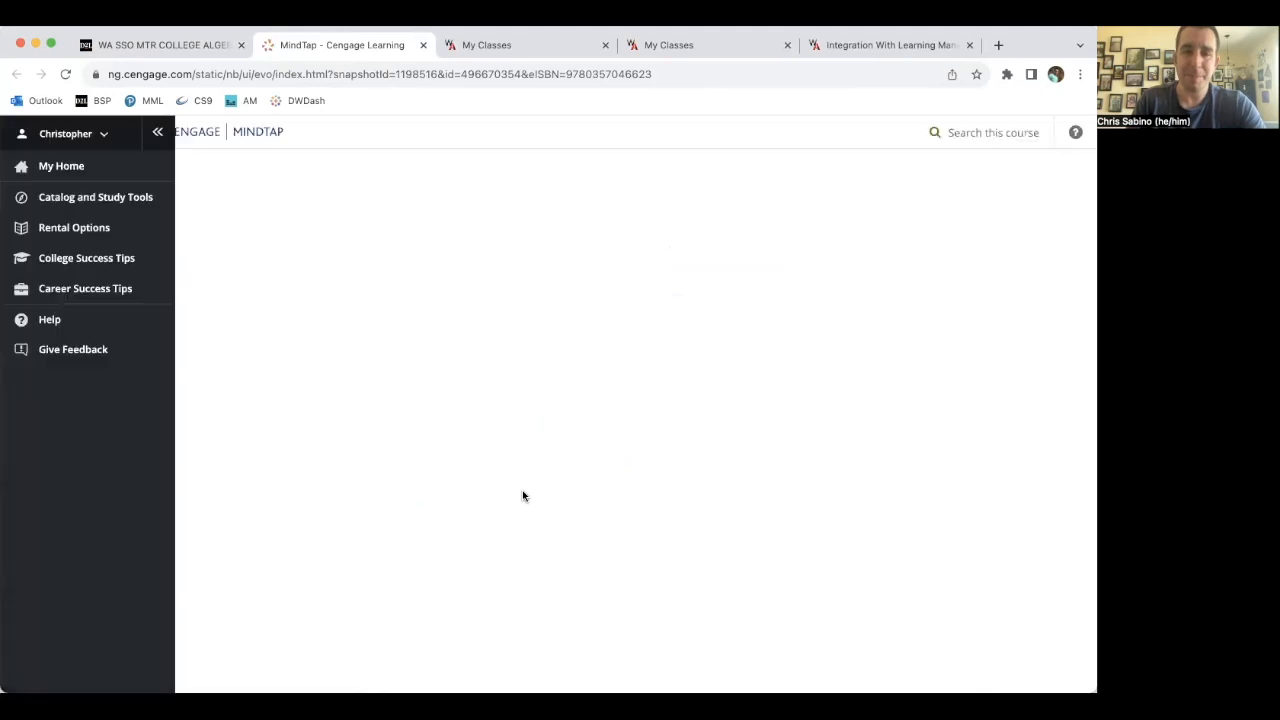
{"action": "left_click", "coordinate": [191, 46]}
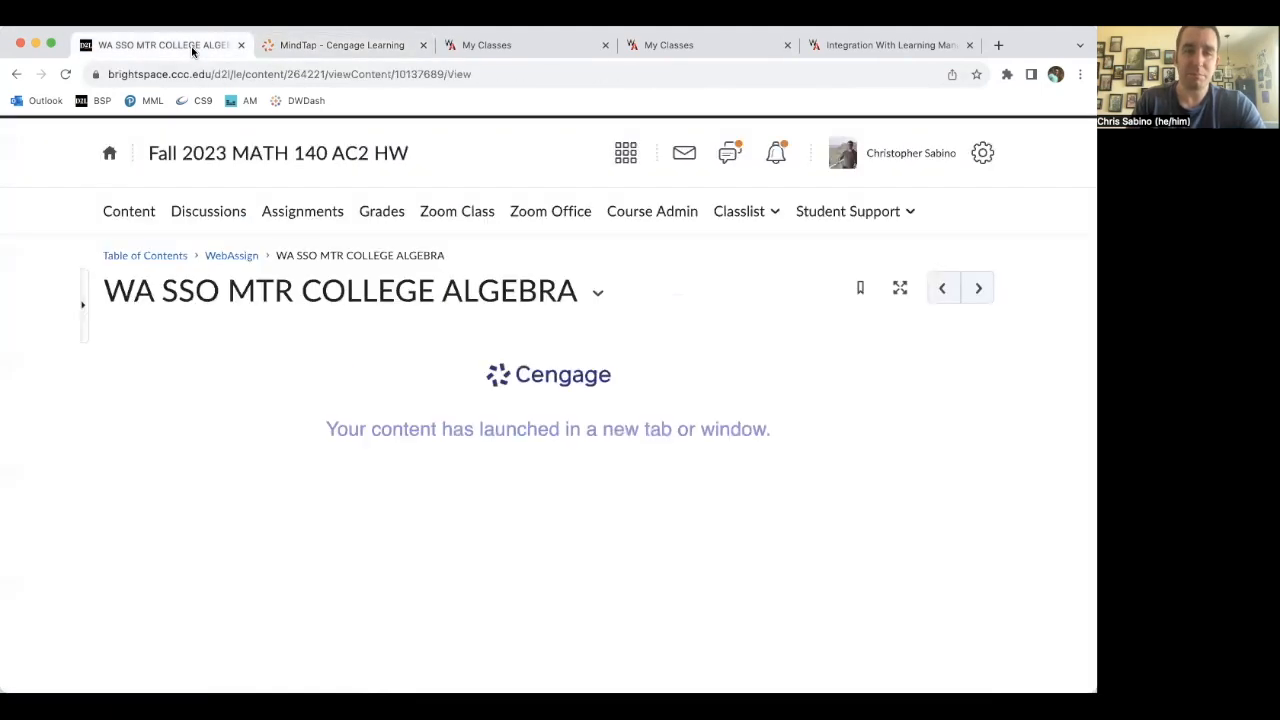
{"action": "left_click", "coordinate": [243, 257]}
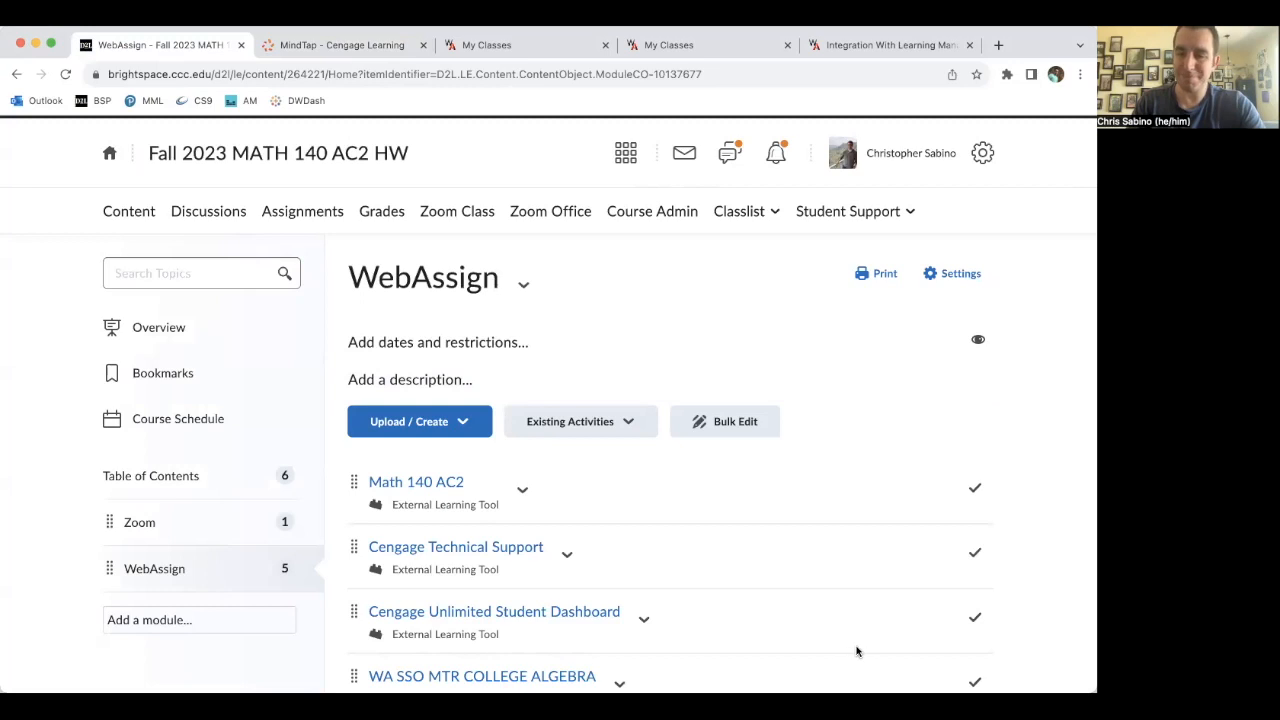
- Check the WebAssign class schedule, then return to the Brightspace WebAssign module
{"action": "key", "text": "super+3"}
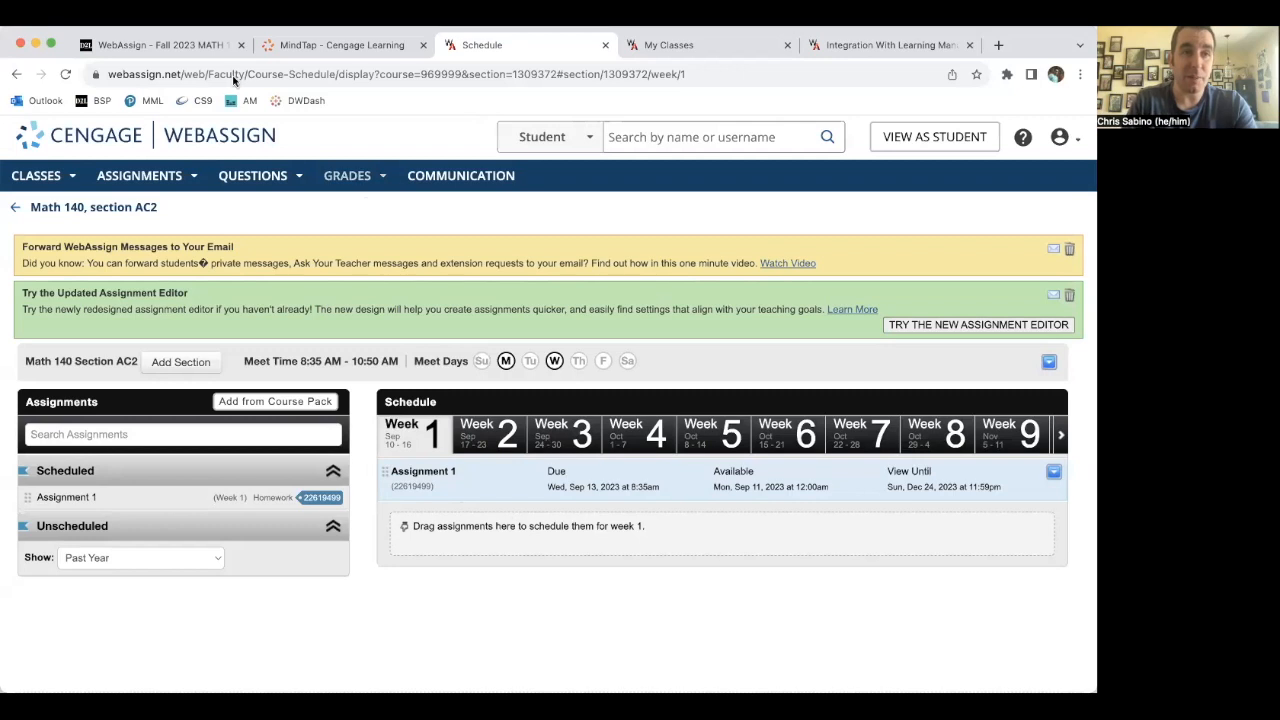
{"action": "left_click", "coordinate": [171, 52]}
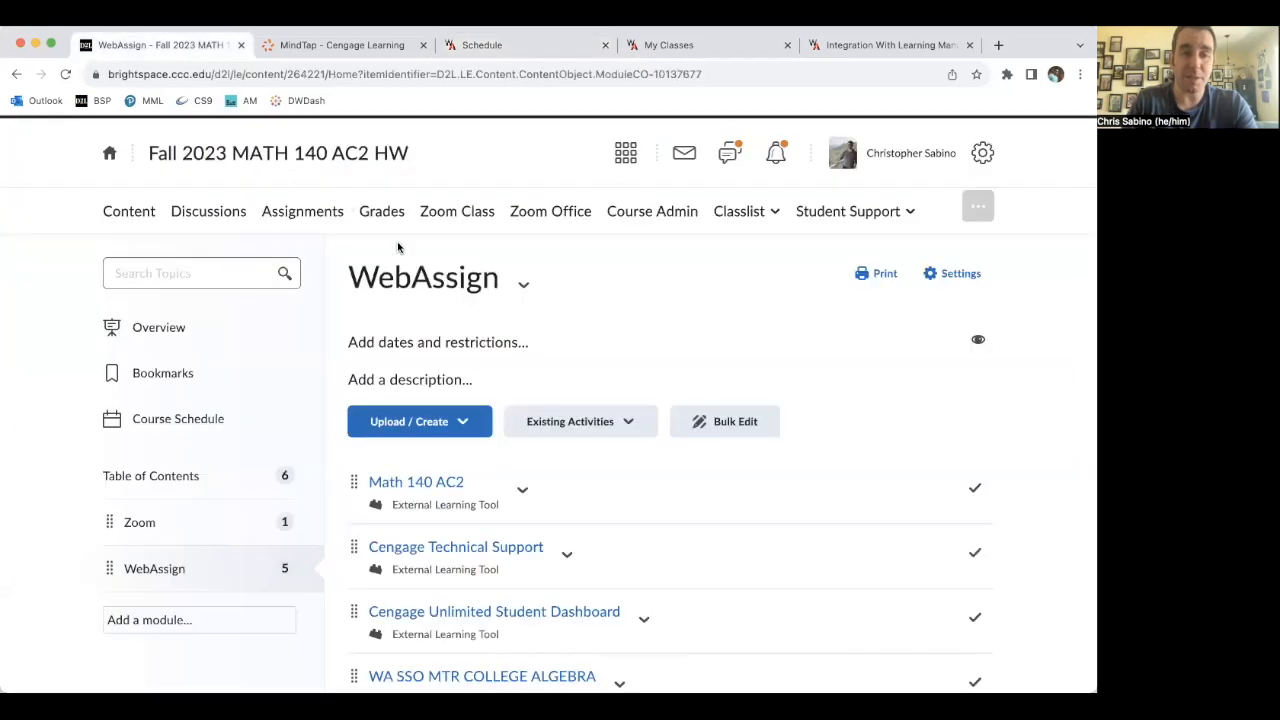
{"action": "scroll", "coordinate": [566, 314], "scroll_direction": "down", "scroll_amount": 4}
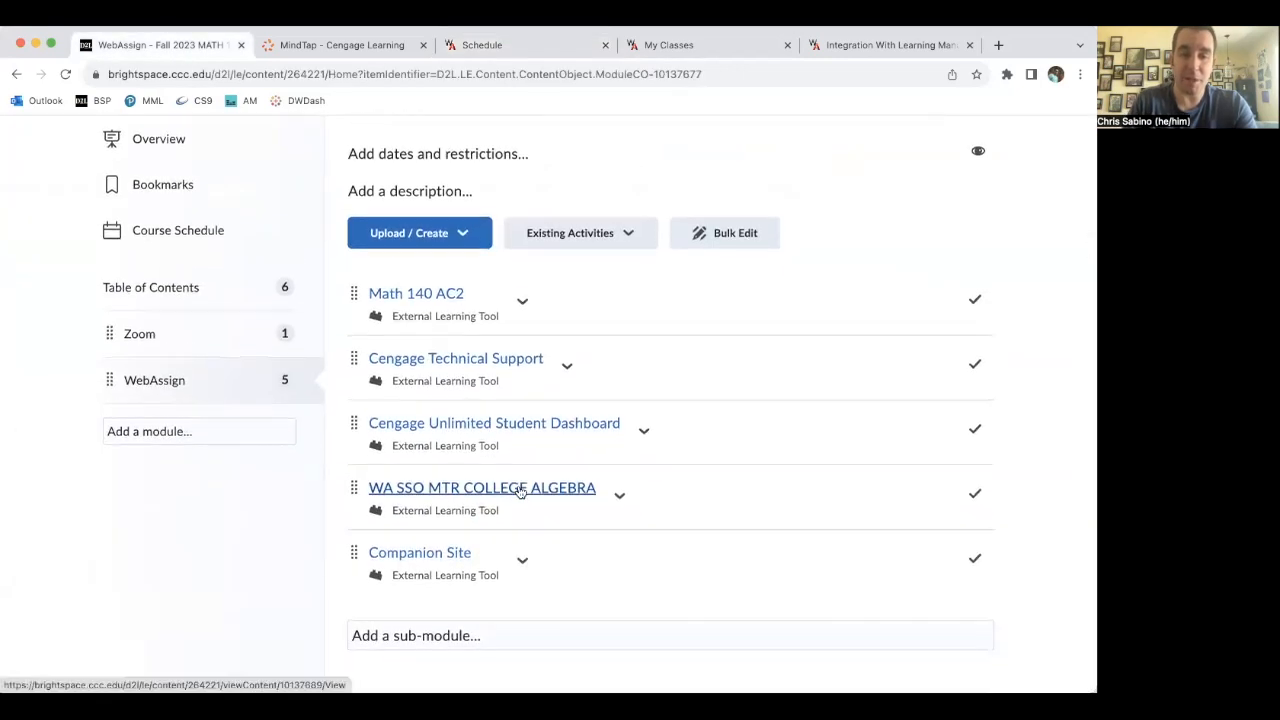
{"action": "scroll", "coordinate": [521, 493], "scroll_direction": "up", "scroll_amount": 3}
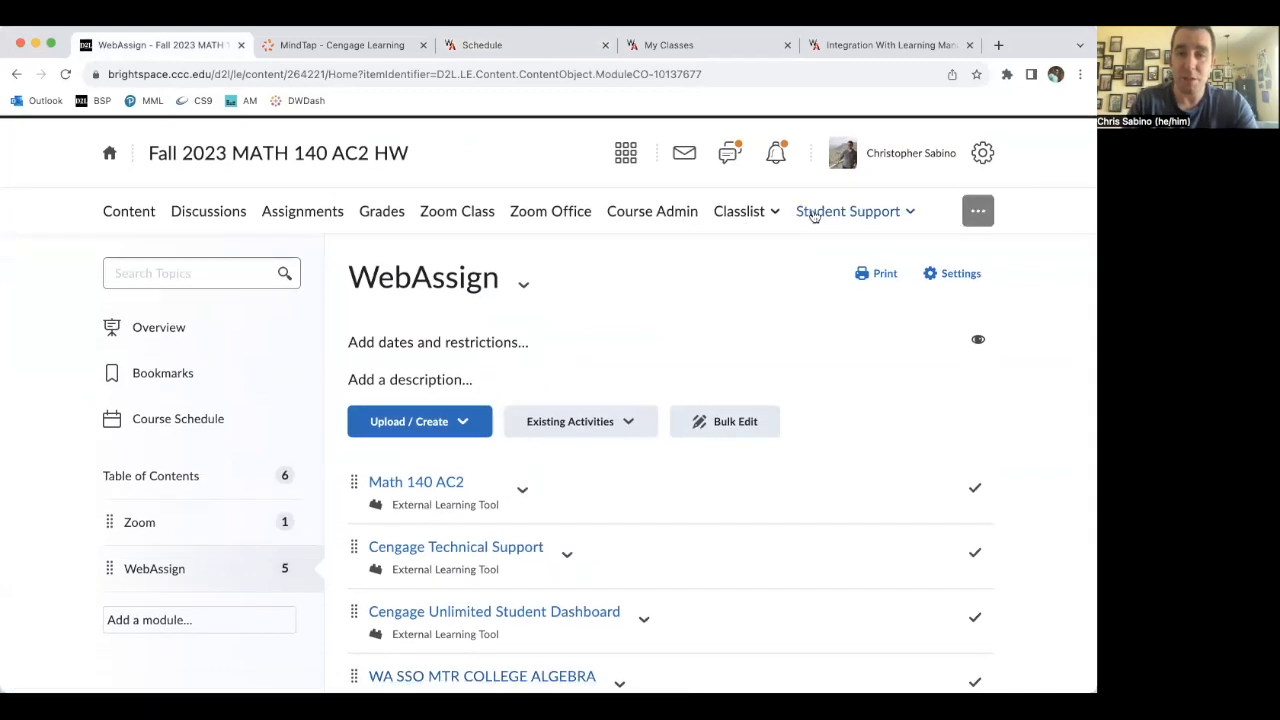
- Open Course Builder, add a New Cengage Course Builder item to the WebAssign module, and open content selection for College Algebra - 7th Edition
{"action": "left_click", "coordinate": [657, 215]}
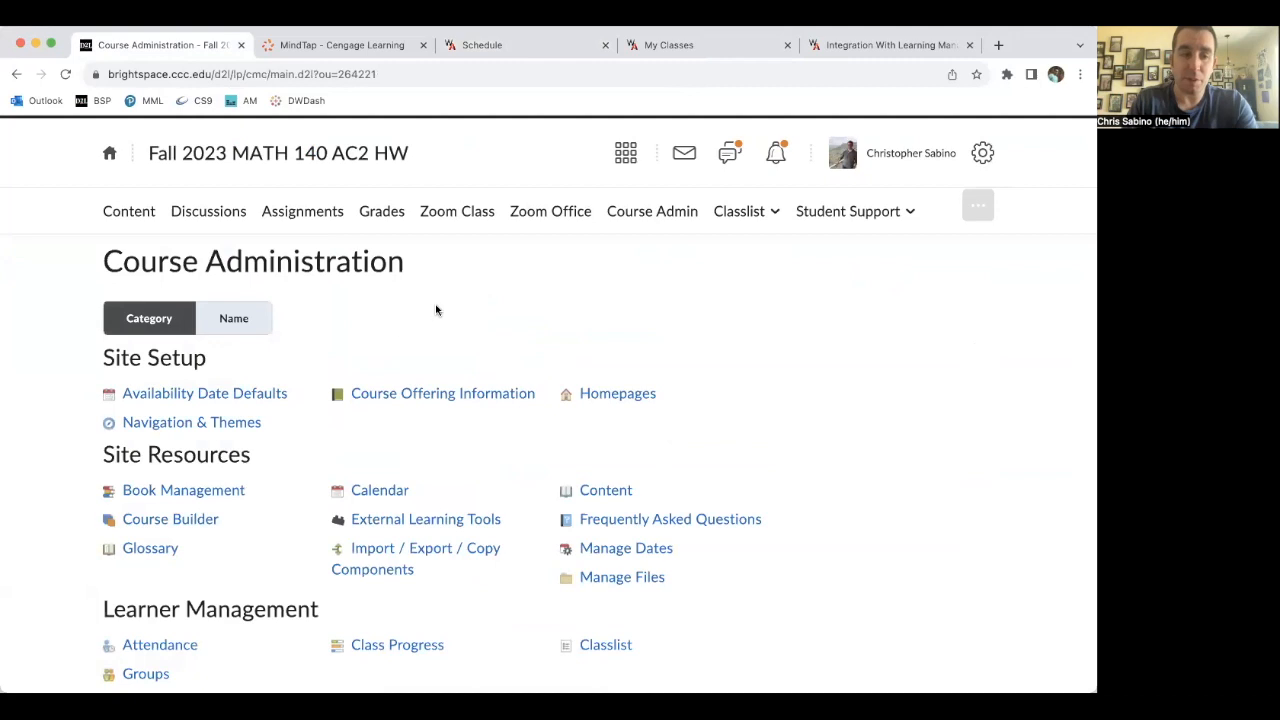
{"action": "left_click", "coordinate": [196, 525]}
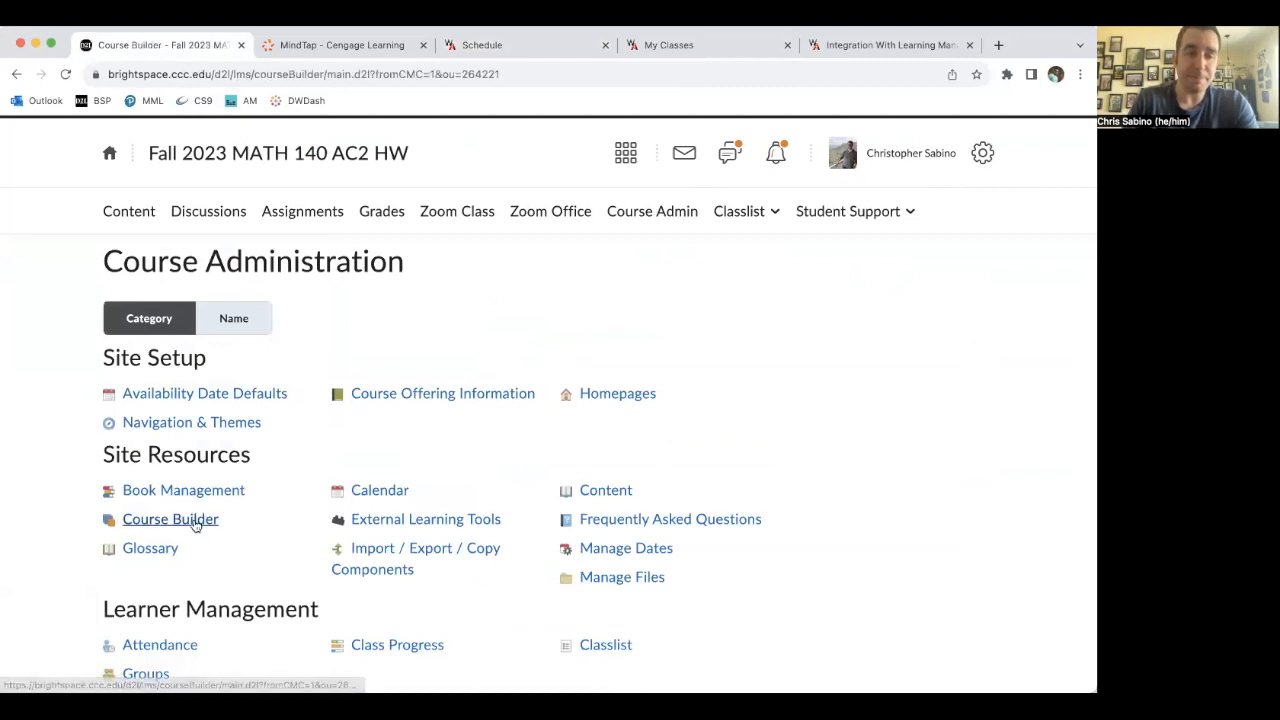
{"action": "scroll", "coordinate": [307, 425], "scroll_direction": "down", "scroll_amount": 3}
{"action": "scroll", "coordinate": [307, 425], "scroll_direction": "down", "scroll_amount": 3}
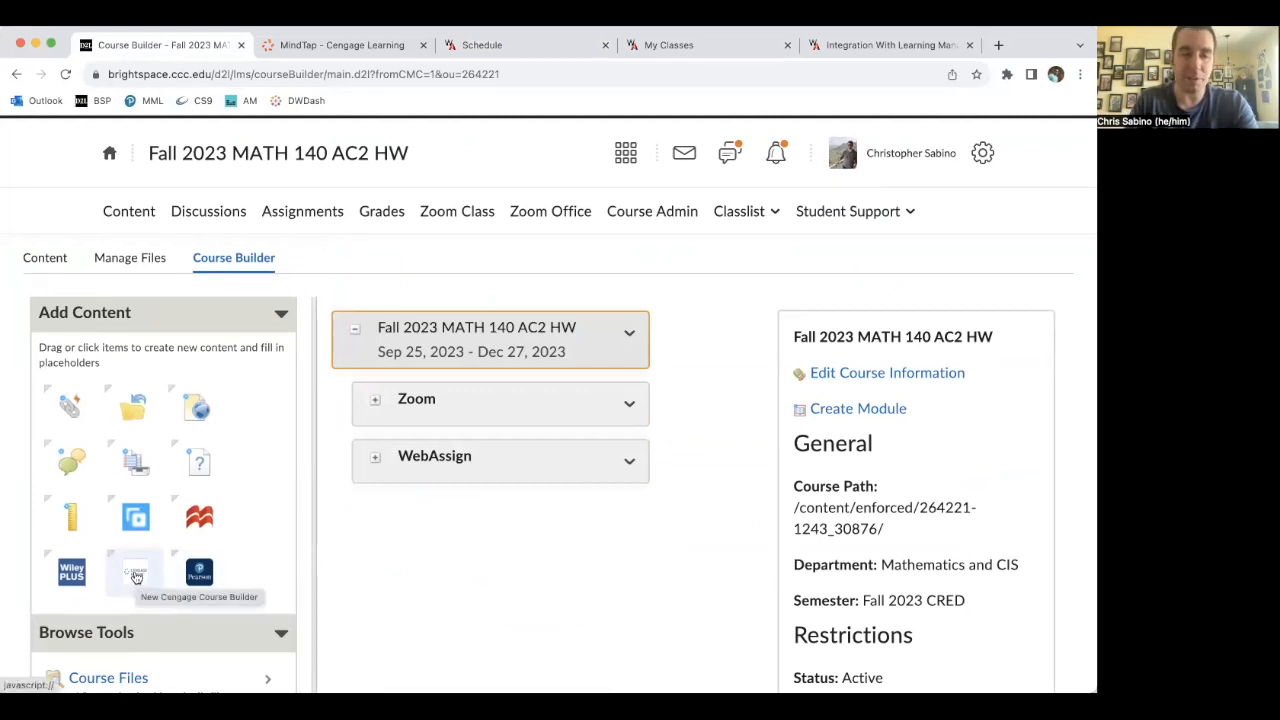
{"action": "left_click_drag", "start_coordinate": [137, 577], "coordinate": [399, 467]}
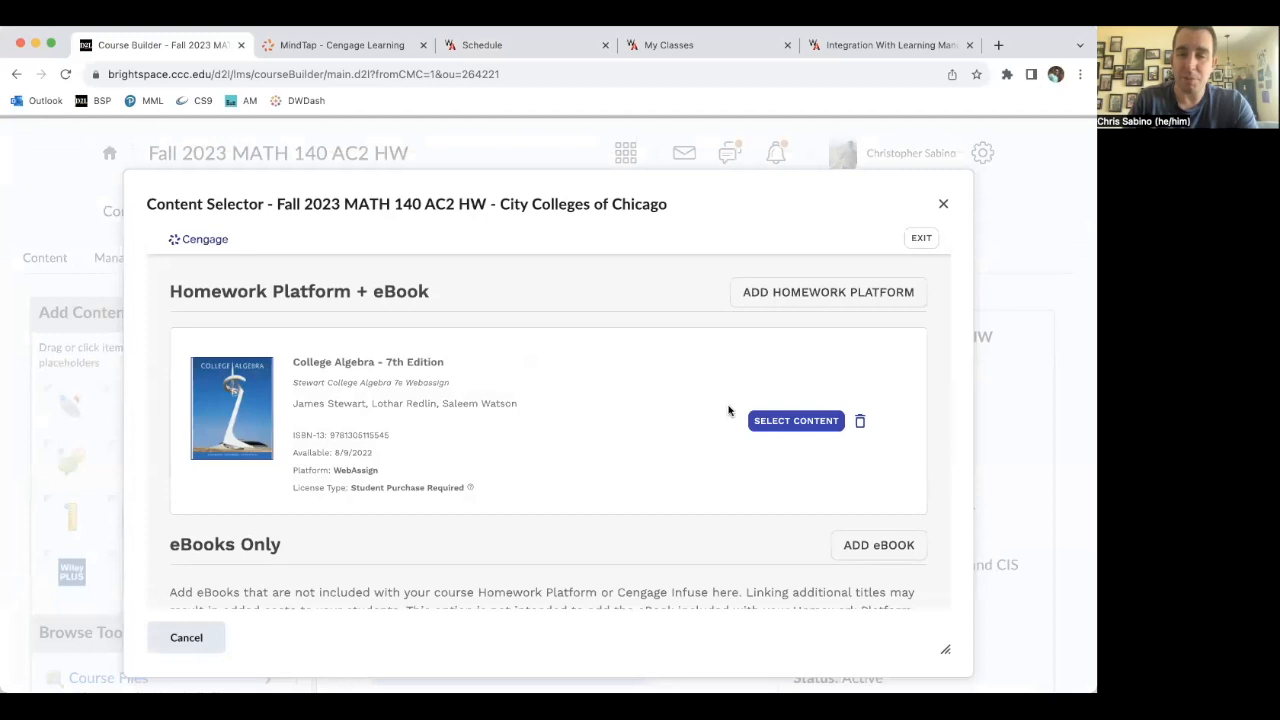
{"action": "left_click", "coordinate": [792, 424]}
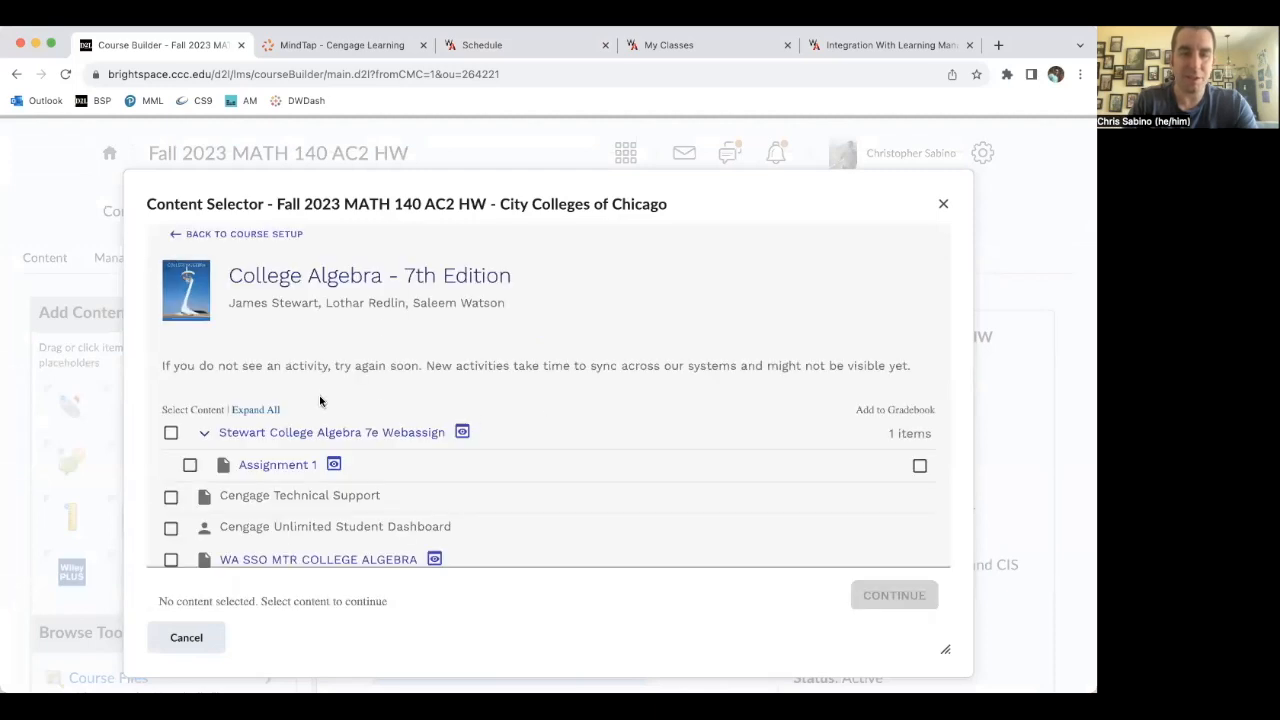
- Select Assignment 1 with Add to Gradebook enabled and continue
{"action": "scroll", "coordinate": [386, 329], "scroll_direction": "down", "scroll_amount": 1}
{"action": "scroll", "coordinate": [427, 353], "scroll_direction": "down", "scroll_amount": 1}
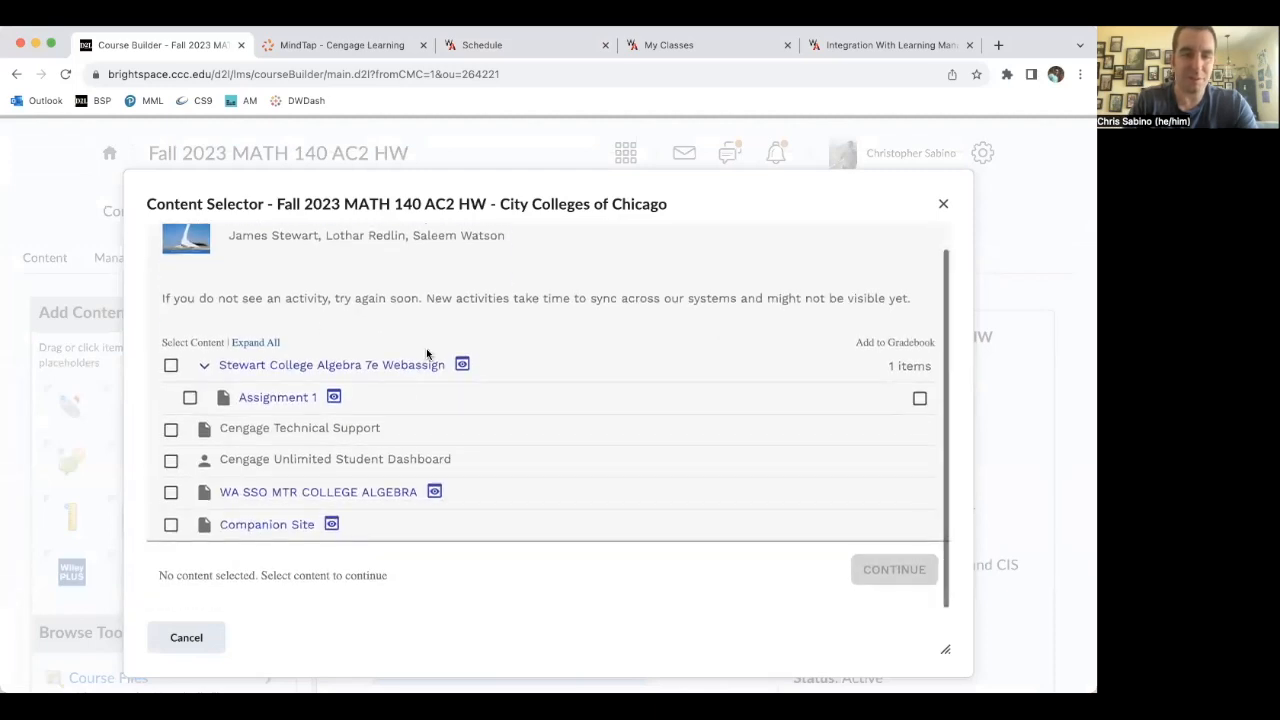
{"action": "left_click", "coordinate": [190, 398]}
{"action": "left_click", "coordinate": [920, 399]}
{"action": "left_click", "coordinate": [920, 399]}
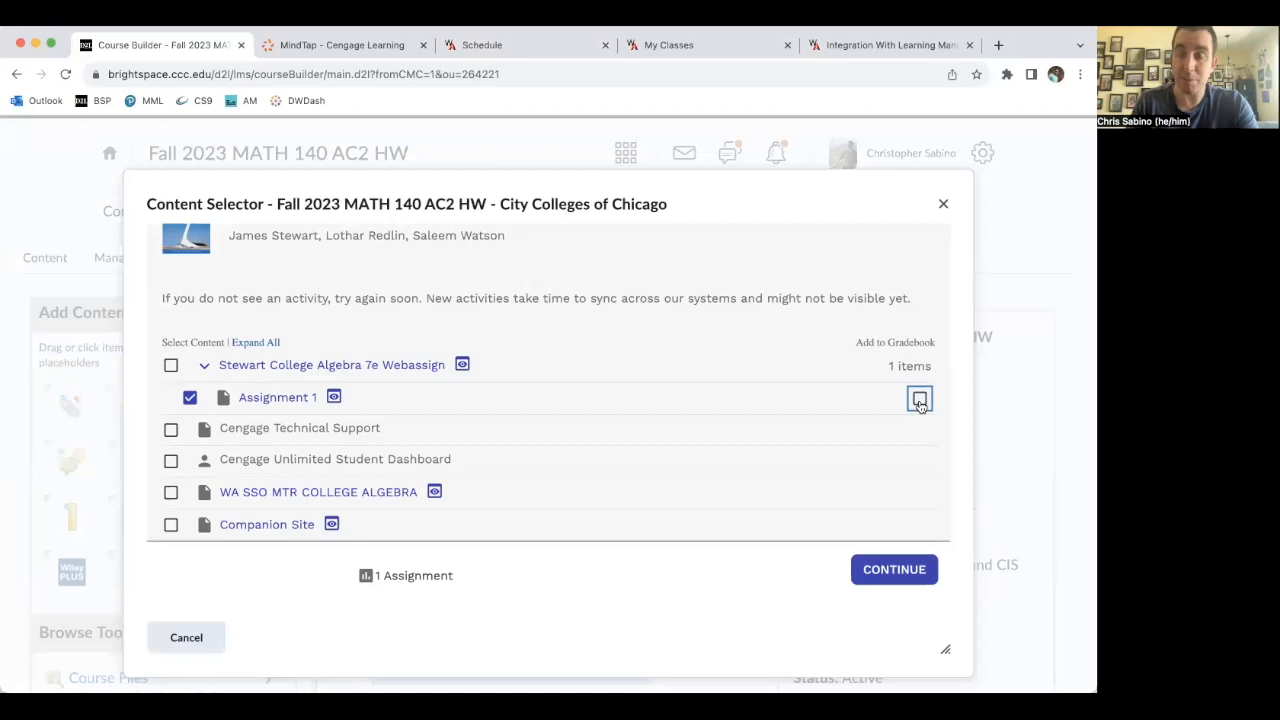
{"action": "left_click", "coordinate": [920, 400]}
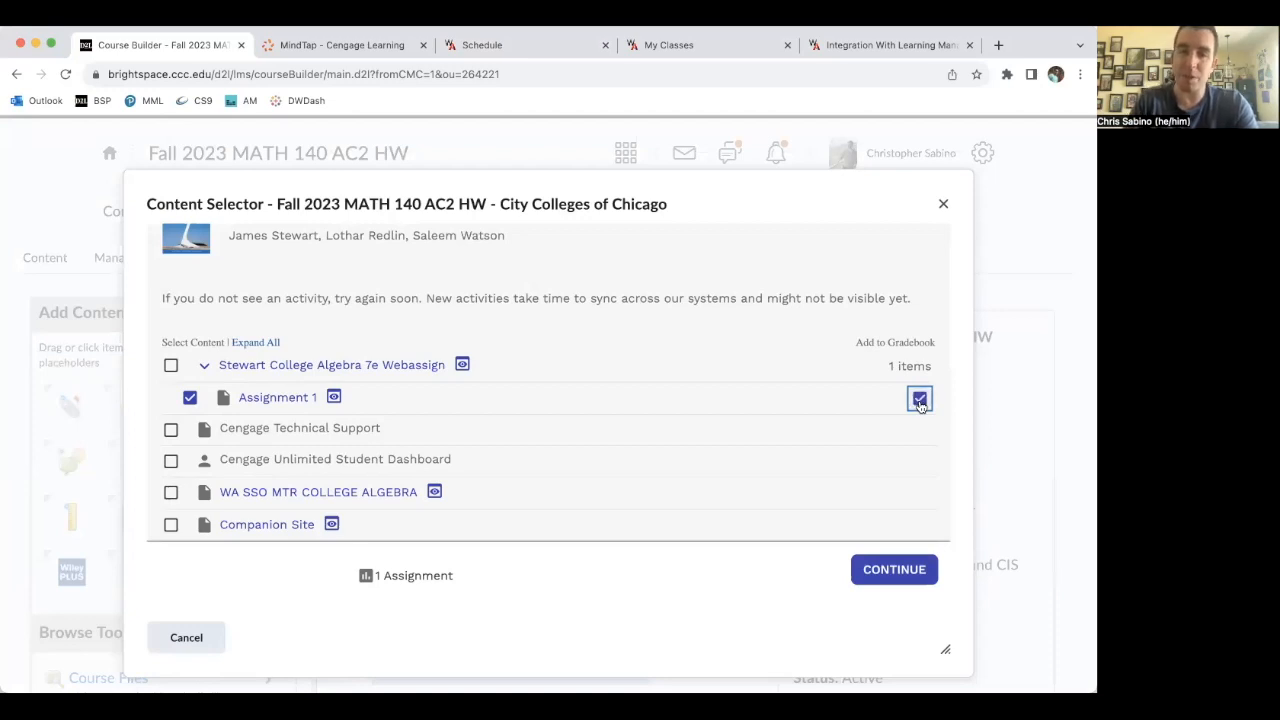
{"action": "left_click", "coordinate": [900, 570]}
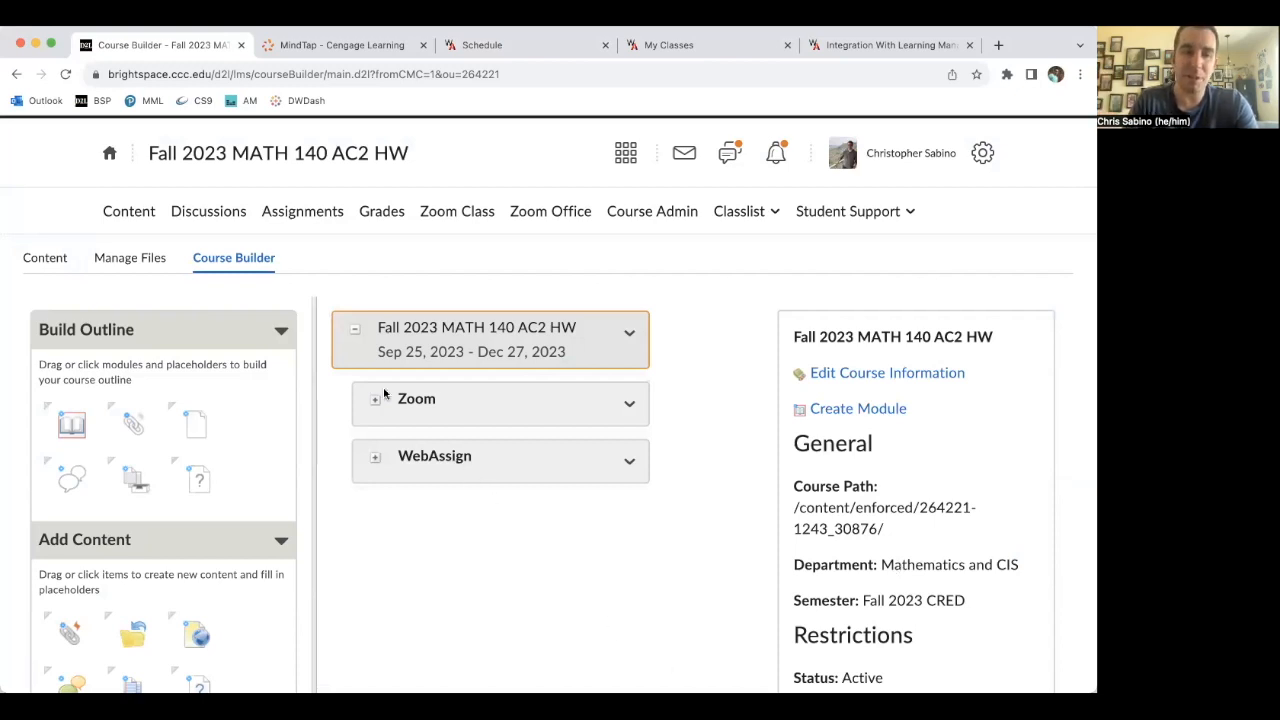
- Open Content and review the WebAssign module's topics including Assignment 1
{"action": "left_click", "coordinate": [137, 211]}
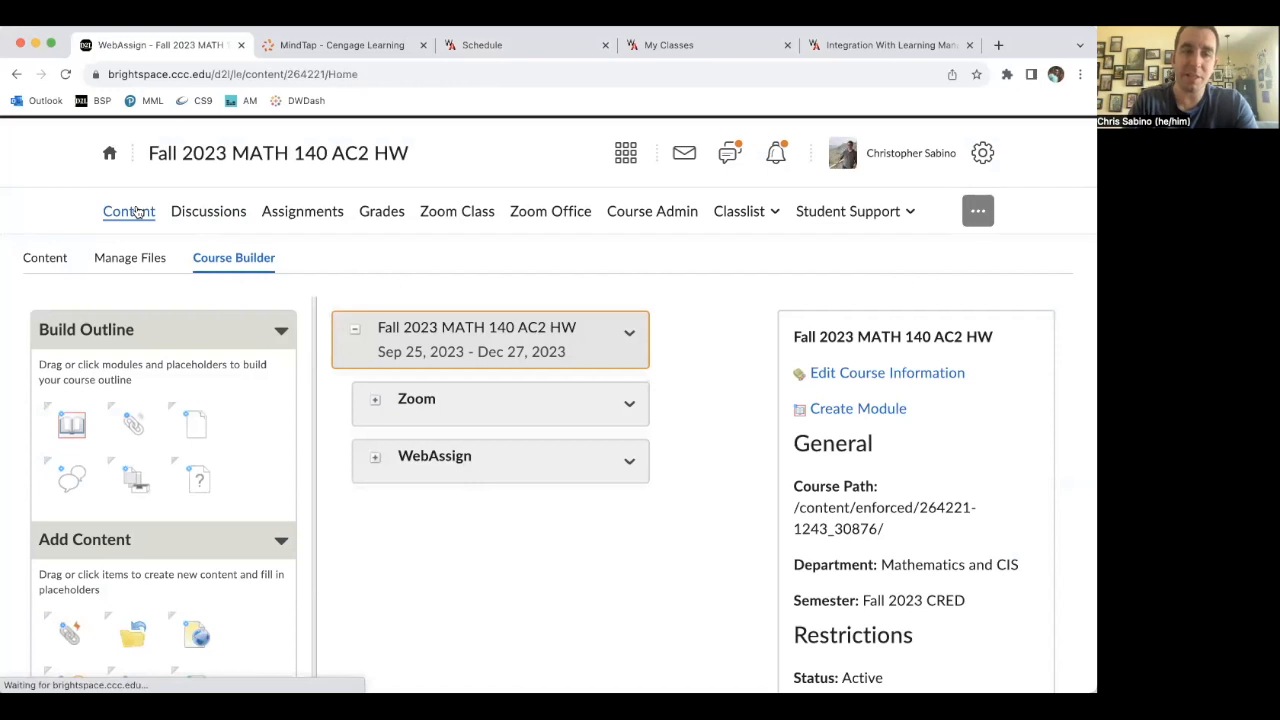
{"action": "scroll", "coordinate": [505, 325], "scroll_direction": "down", "scroll_amount": 3}
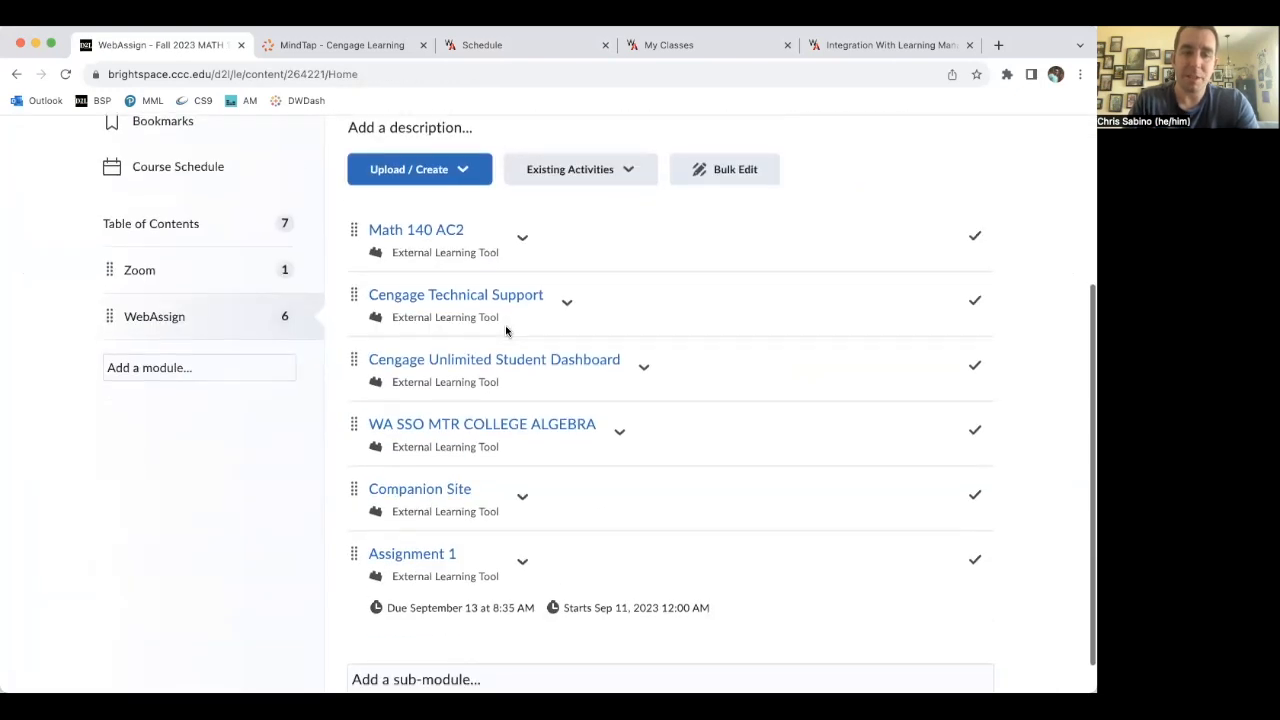
{"action": "scroll", "coordinate": [505, 325], "scroll_direction": "down", "scroll_amount": 1}
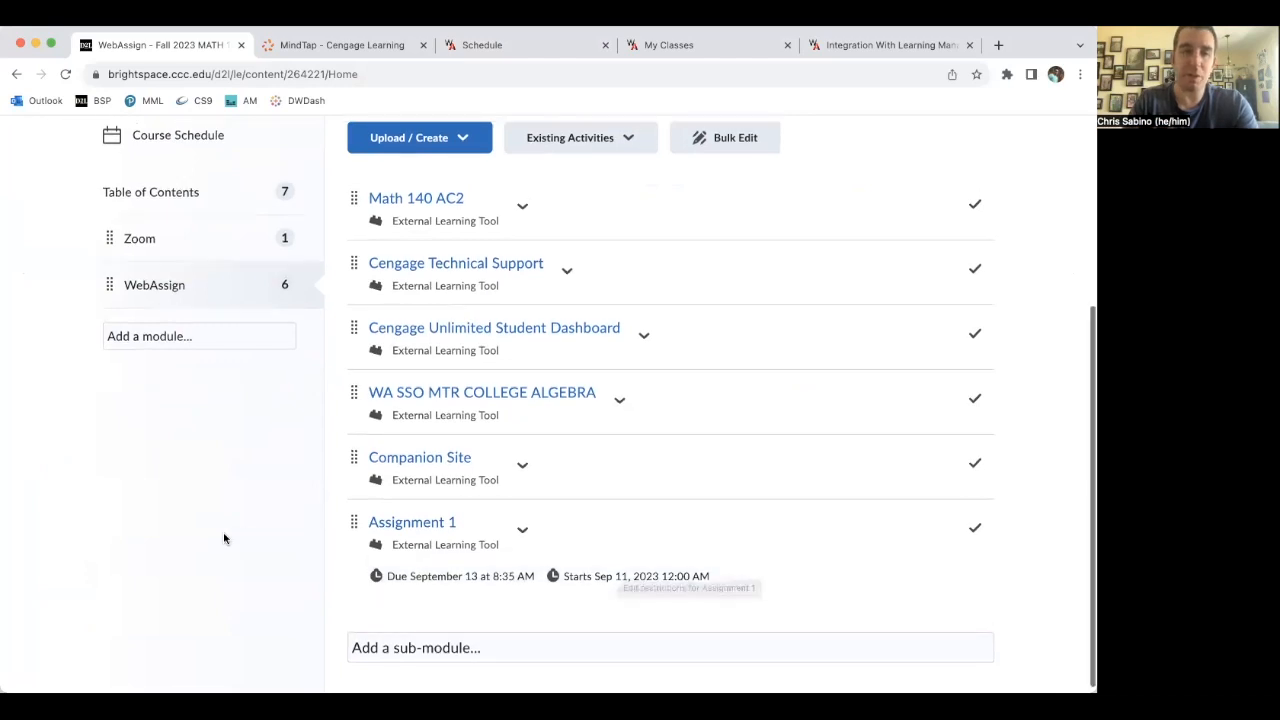
{"action": "scroll", "coordinate": [223, 532], "scroll_direction": "up", "scroll_amount": 5}
- Open the course homepage and review the upcoming calendar events
{"action": "left_click", "coordinate": [226, 166]}
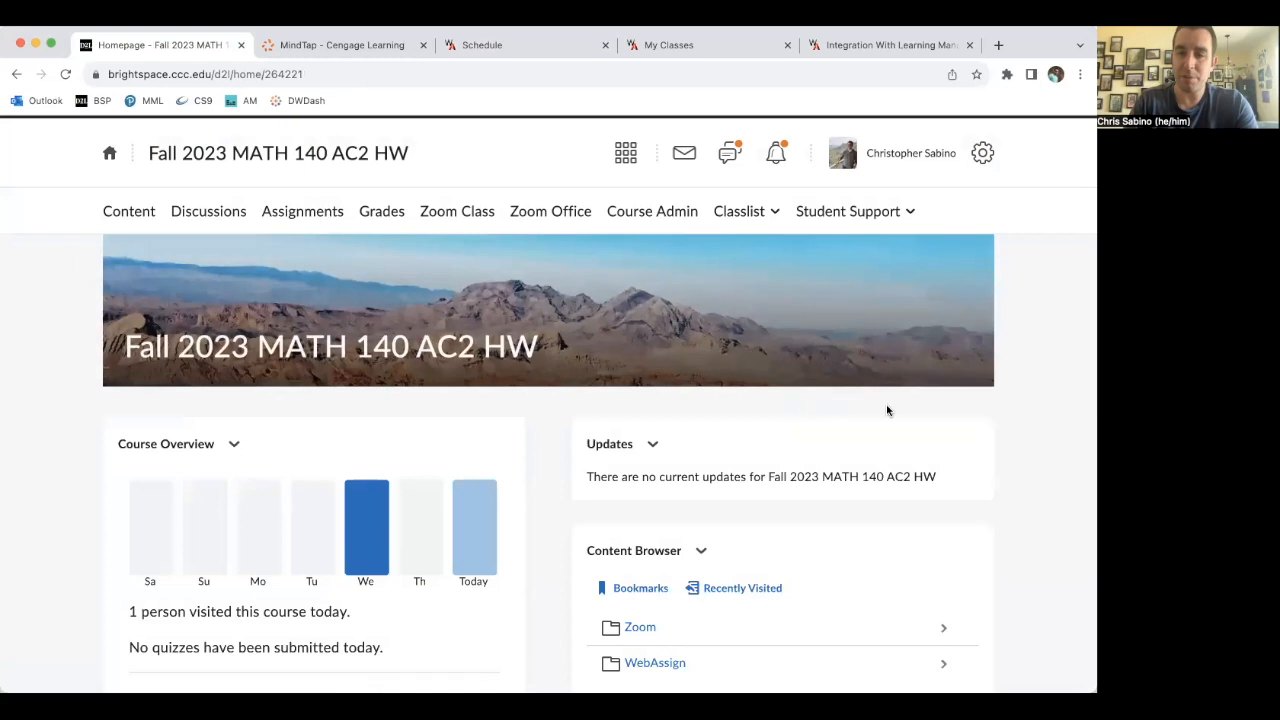
{"action": "scroll", "coordinate": [886, 408], "scroll_direction": "down", "scroll_amount": 5}
{"action": "scroll", "coordinate": [886, 410], "scroll_direction": "down", "scroll_amount": 5}
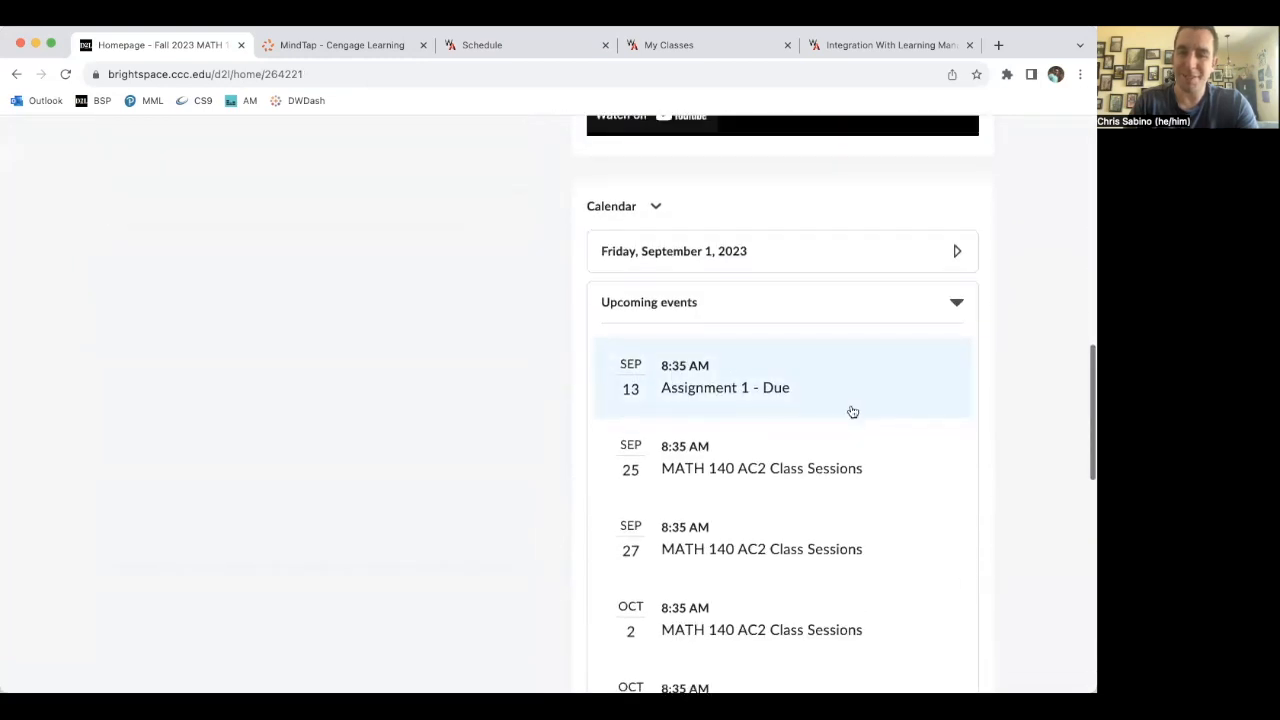
{"action": "scroll", "coordinate": [851, 411], "scroll_direction": "down", "scroll_amount": 1}
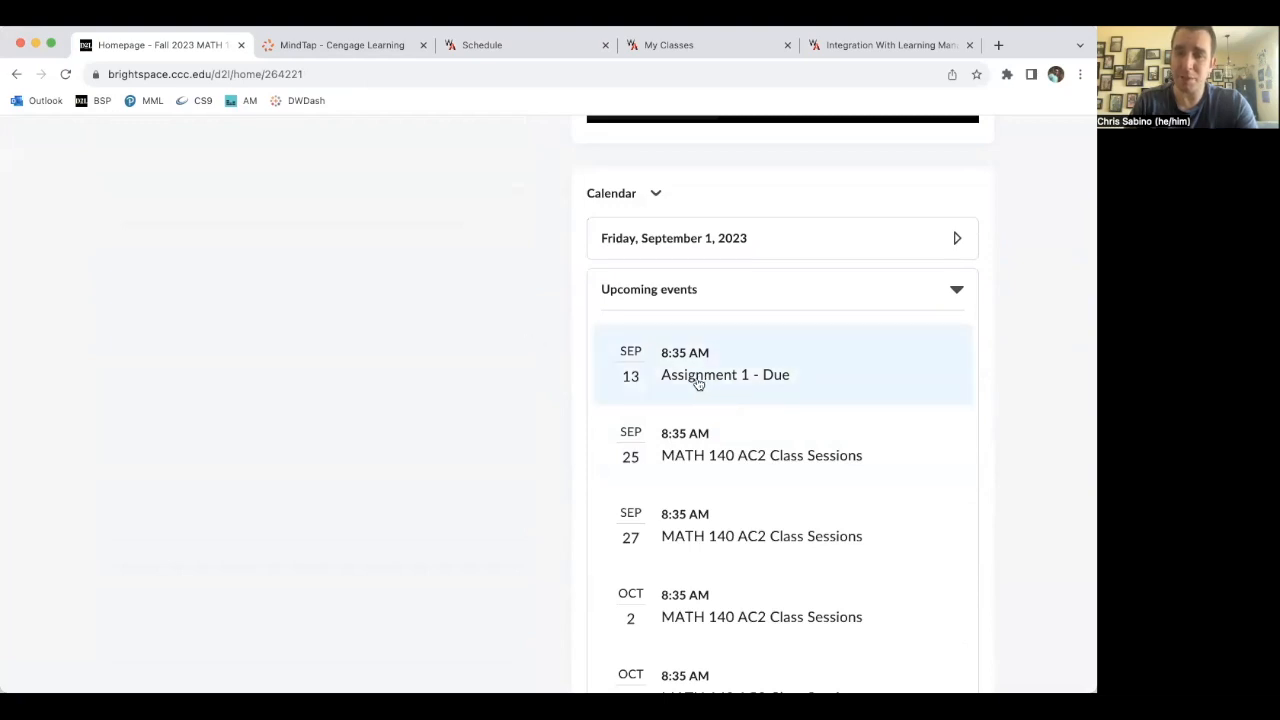
{"action": "scroll", "coordinate": [520, 404], "scroll_direction": "up", "scroll_amount": 5}
{"action": "scroll", "coordinate": [520, 404], "scroll_direction": "up", "scroll_amount": 4}
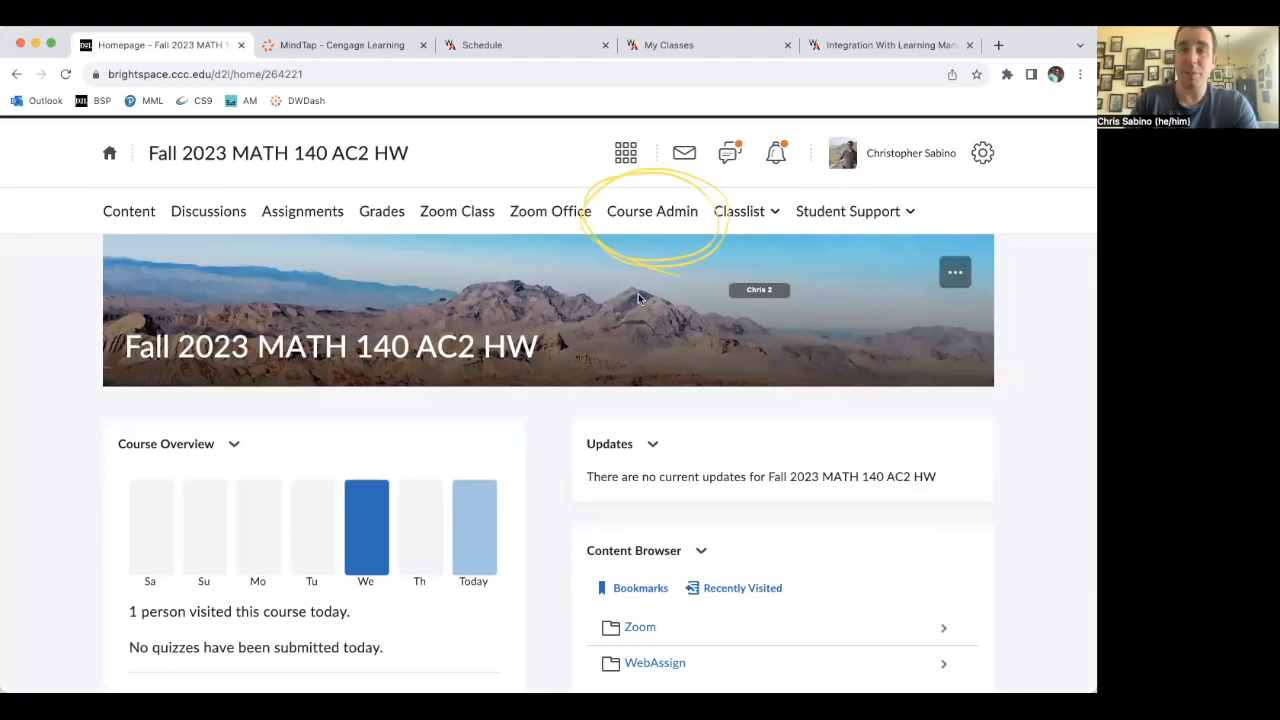
- Open Course Administration, then go to the course Grades page
{"action": "left_click", "coordinate": [644, 213]}
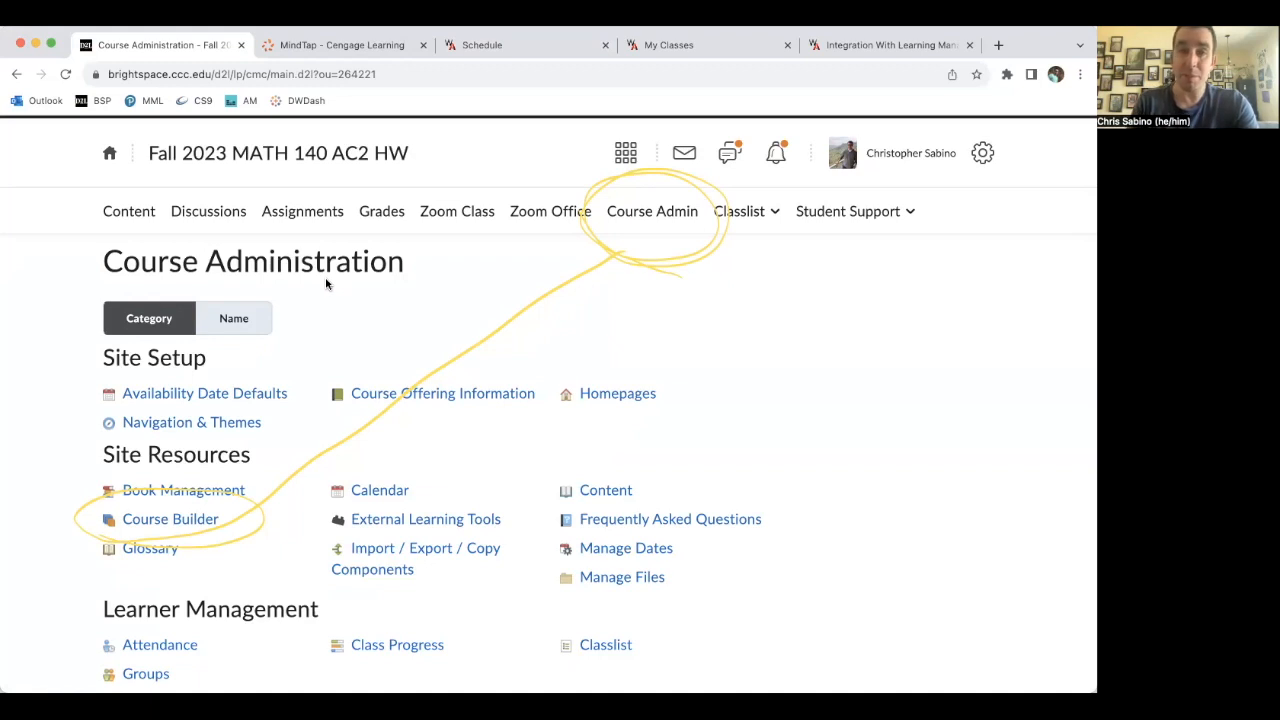
{"action": "left_click", "coordinate": [394, 217]}
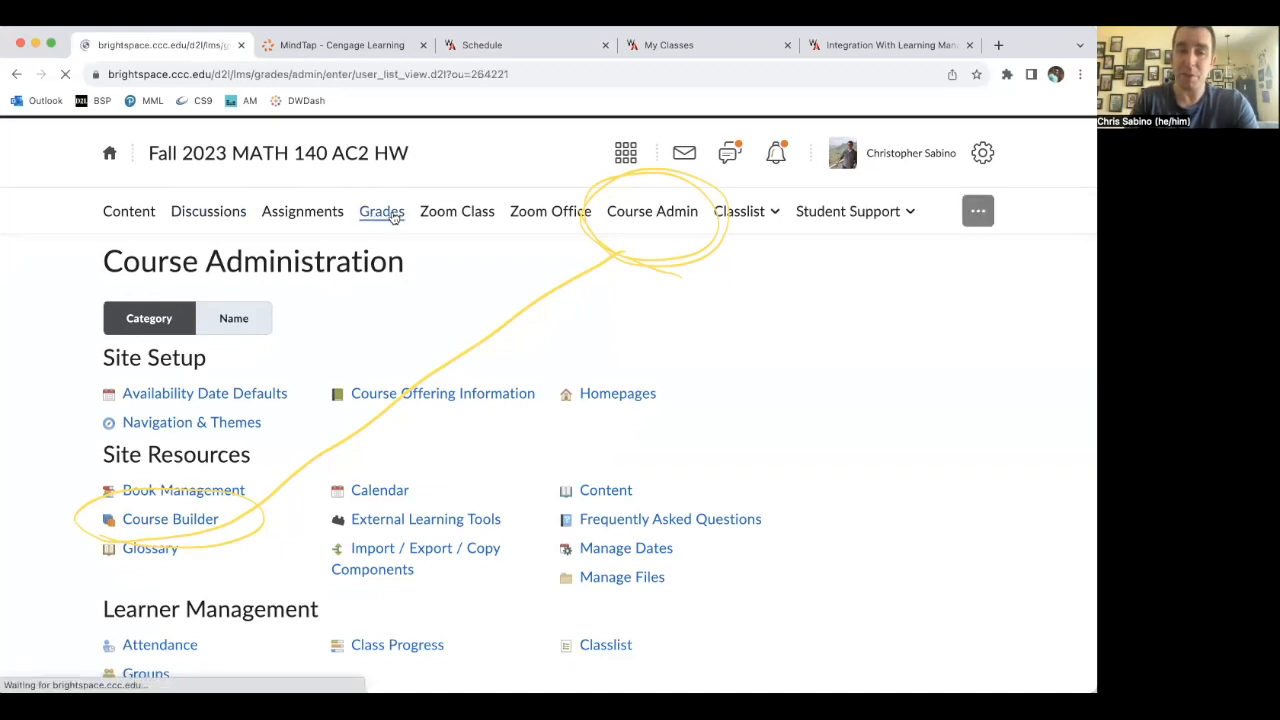